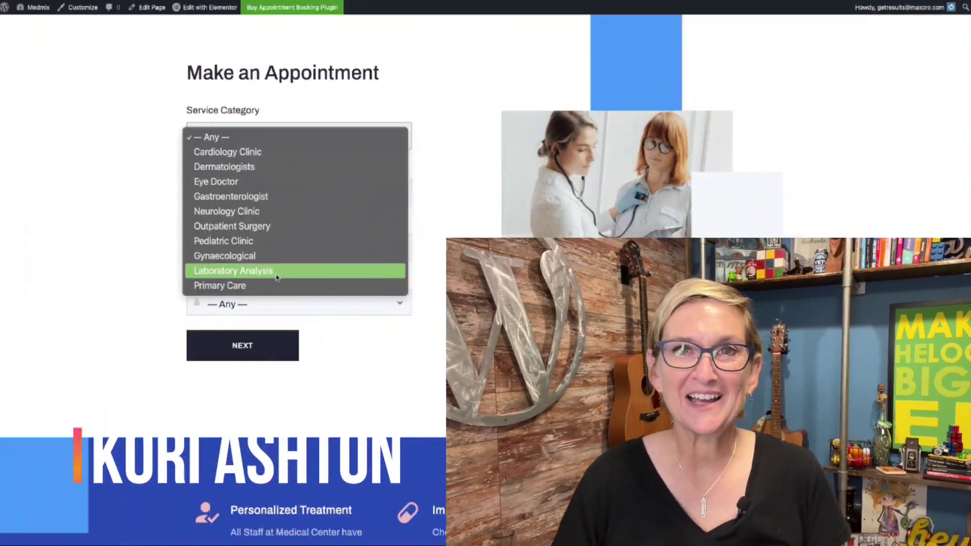
Choose Primary Care, Echocardiography, Clinic 1 and a doctor on the demo appointment form.
click(253, 286)
click(248, 195)
click(281, 236)
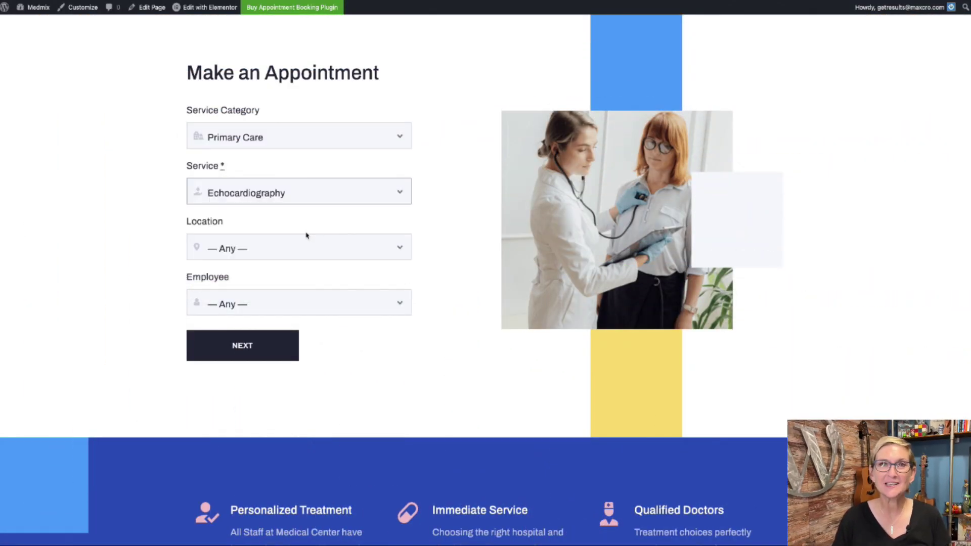
click(309, 248)
click(335, 263)
click(324, 303)
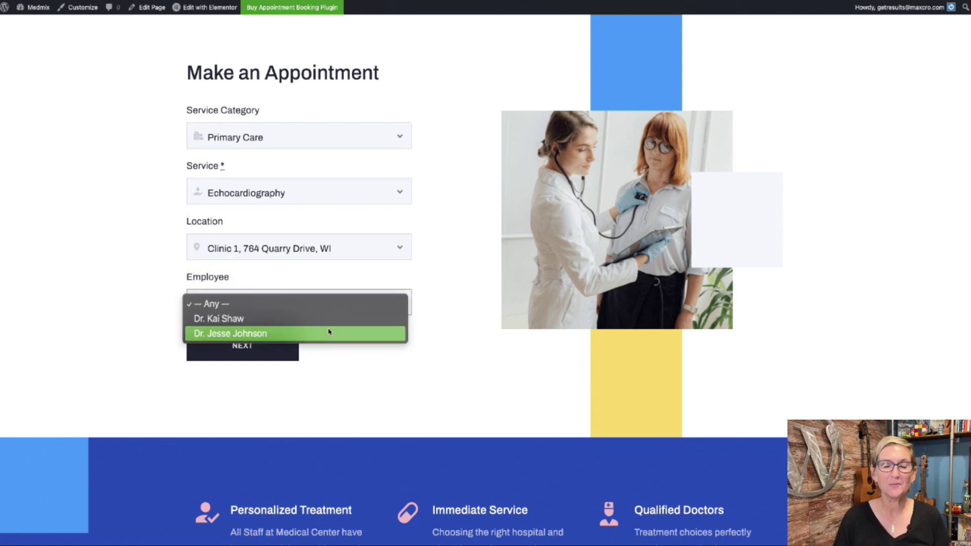
click(328, 331)
click(242, 347)
Pick October 26 at 11:30 am and book the appointment.
click(299, 290)
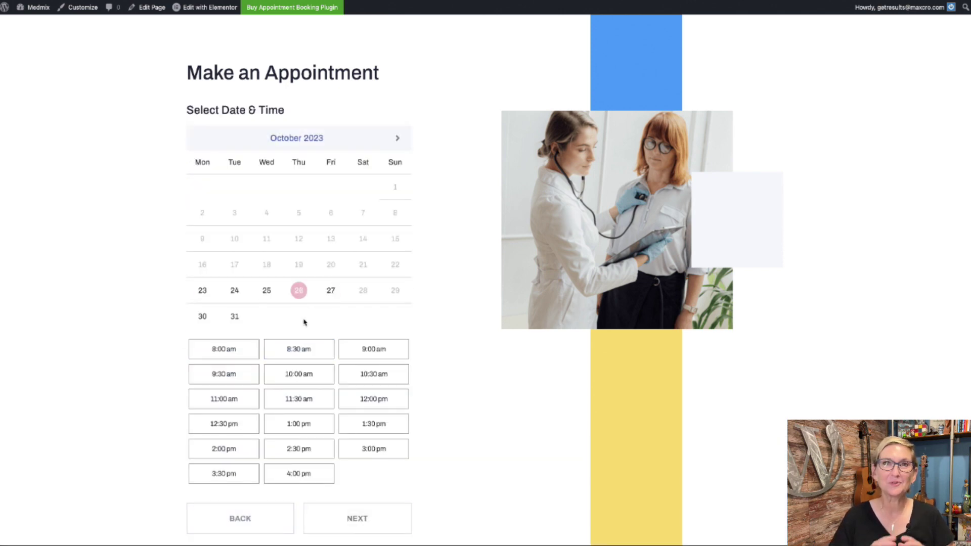
scroll(305, 326, down, 2)
click(305, 349)
click(354, 465)
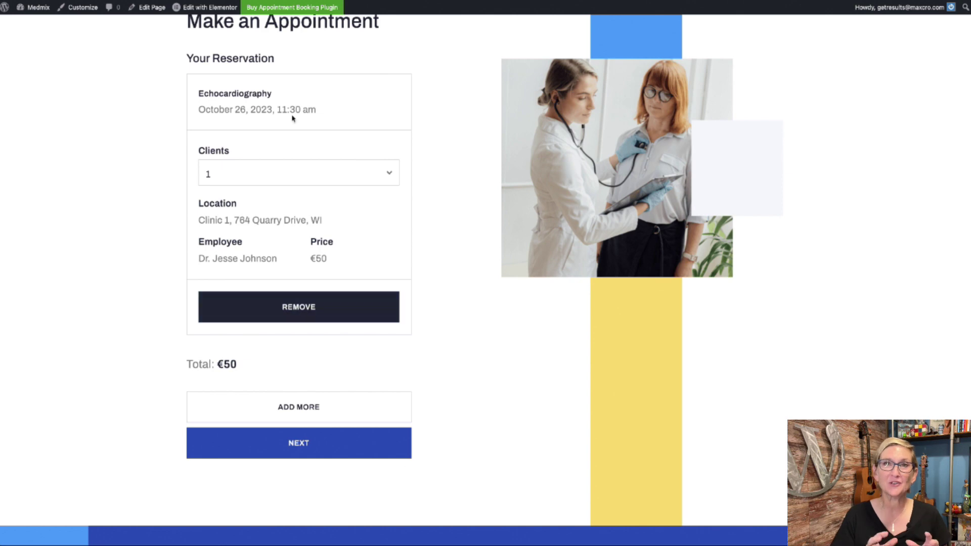
click(306, 443)
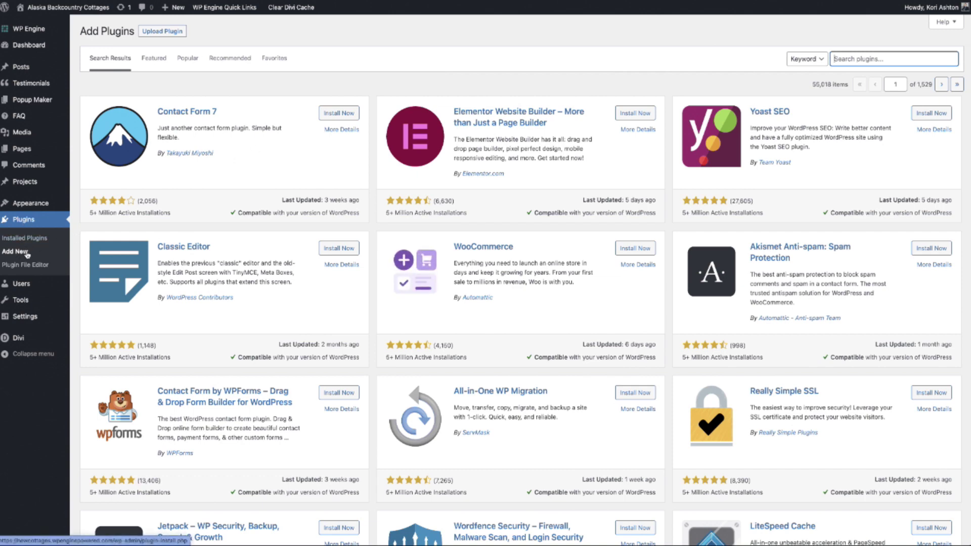
Search for 'WordPress Appointment Booking Plugin', then install and activate the MotoPress result.
click(861, 60)
text(WordPress Appointment Booking Plugin)
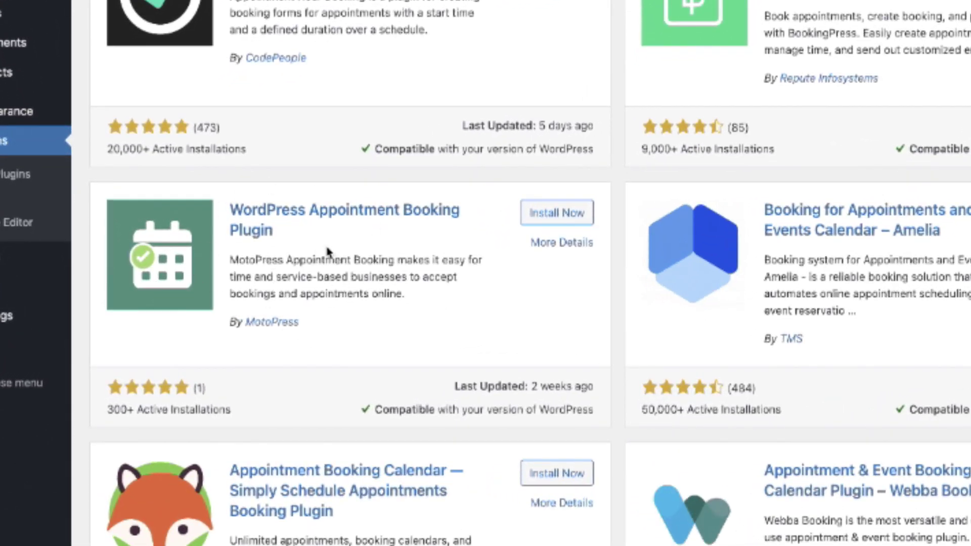
click(545, 220)
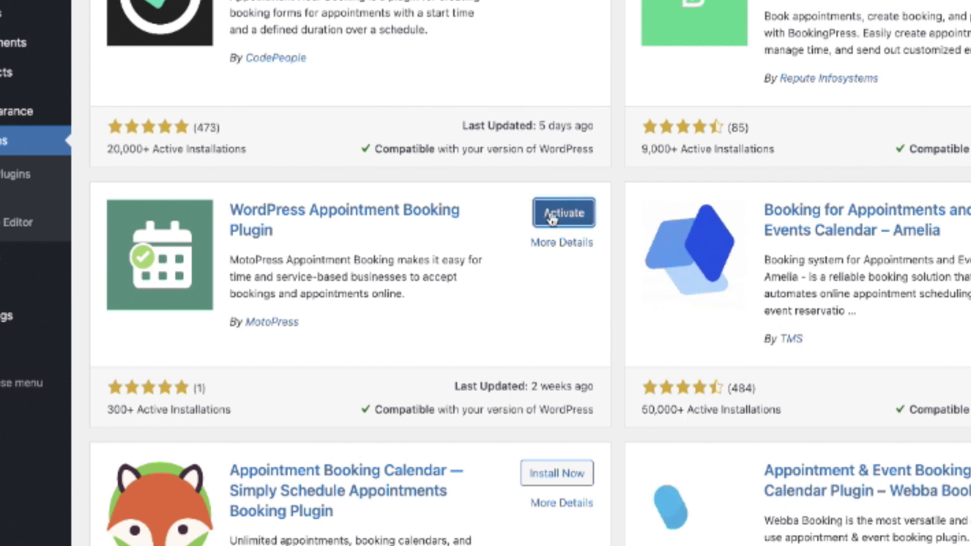
click(337, 260)
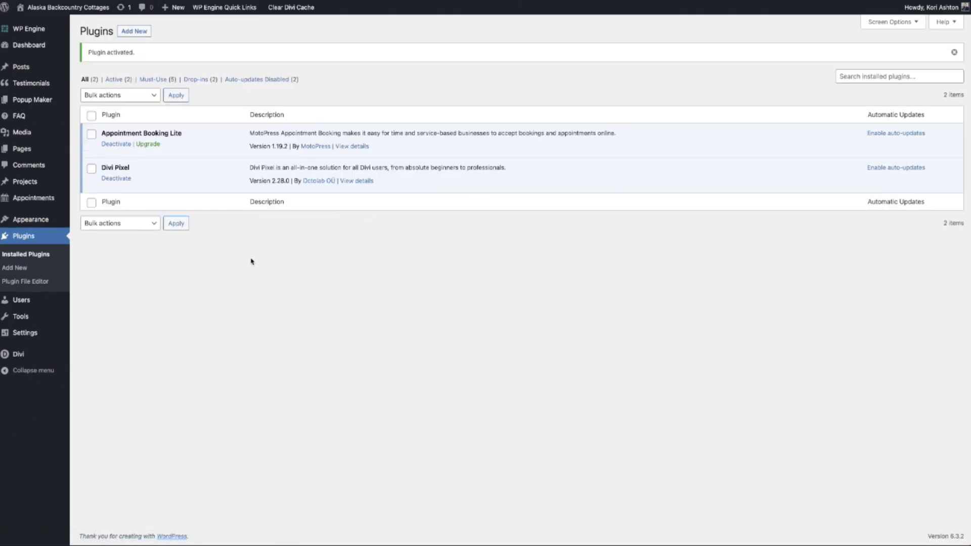
mouse_move(66, 161)
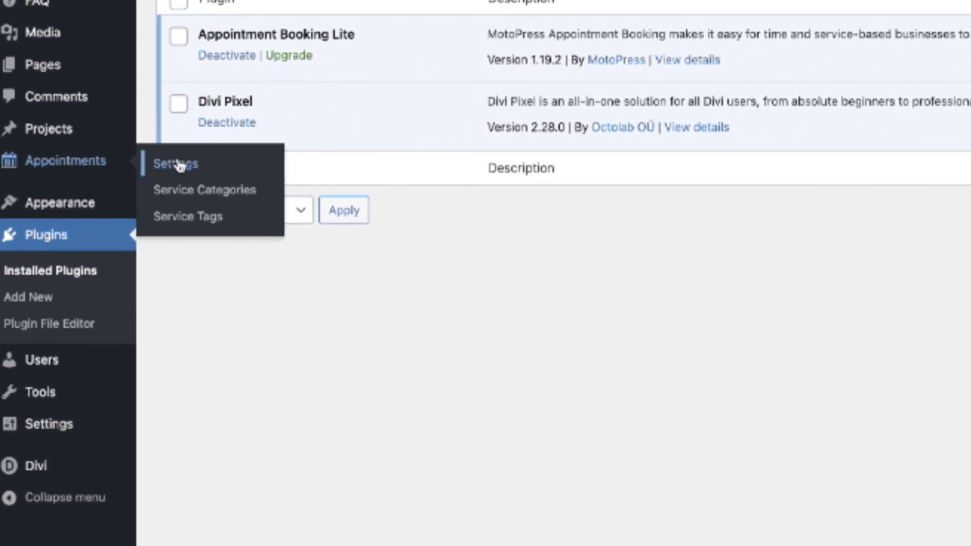
Set booking confirmation to upon payment and link the Terms and Conditions page.
click(178, 165)
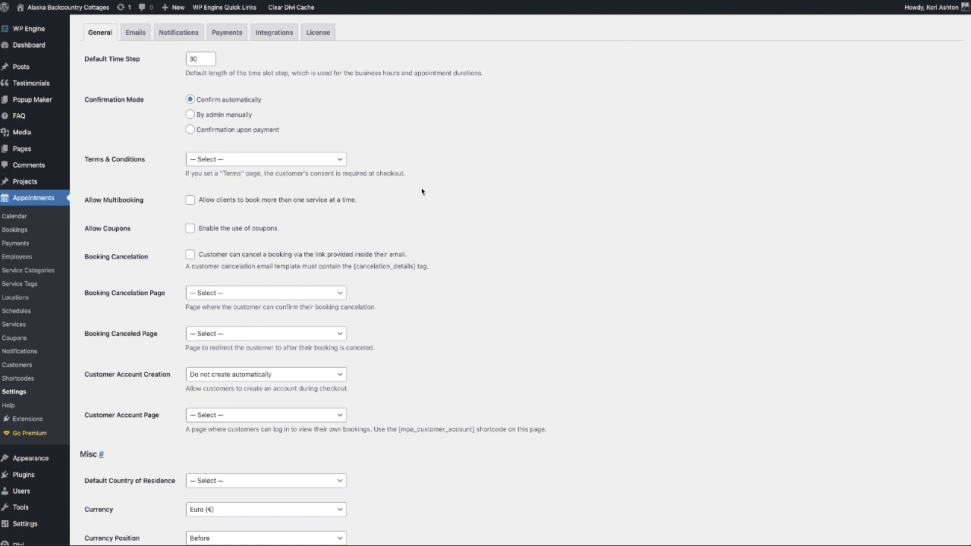
scroll(422, 191, down, 1)
scroll(422, 192, down, 3)
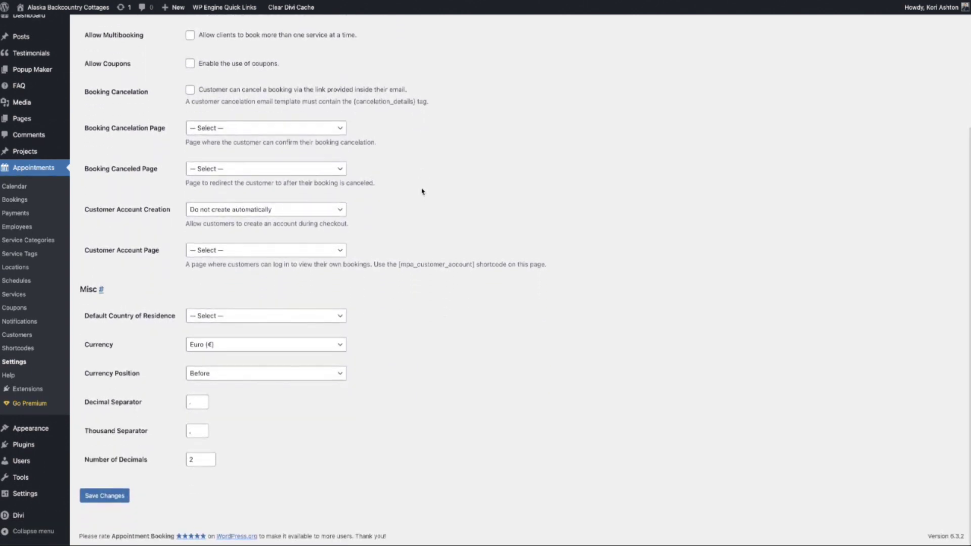
scroll(422, 192, up, 1)
scroll(422, 192, up, 3)
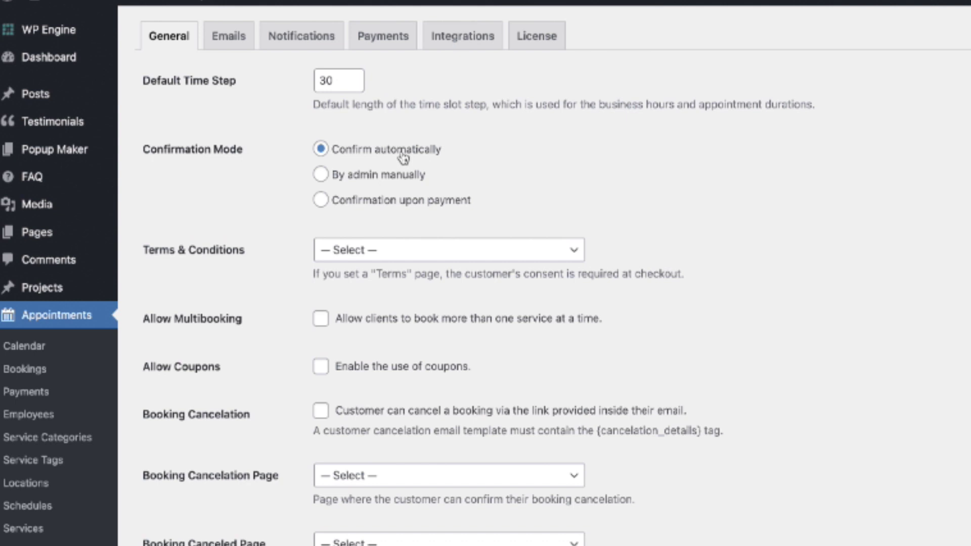
click(402, 178)
click(406, 204)
click(417, 253)
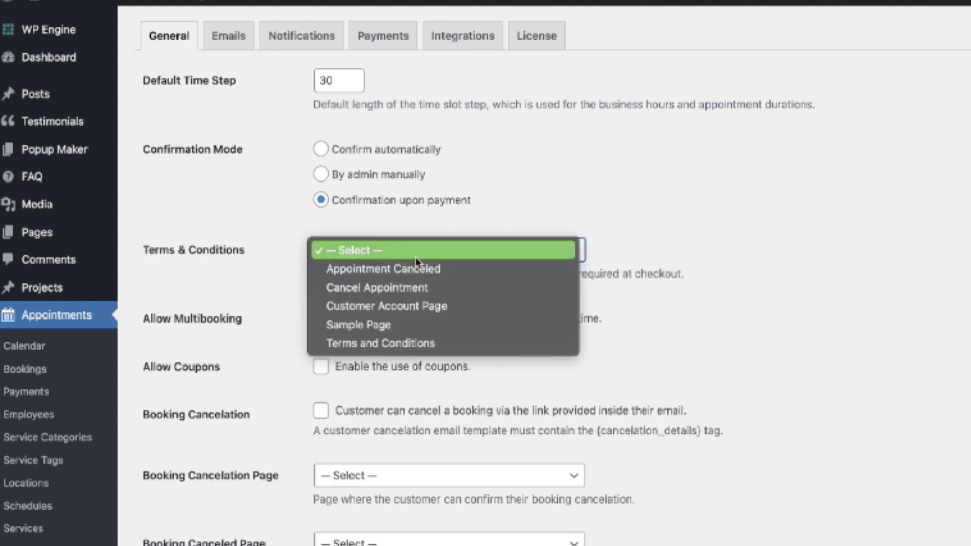
click(448, 343)
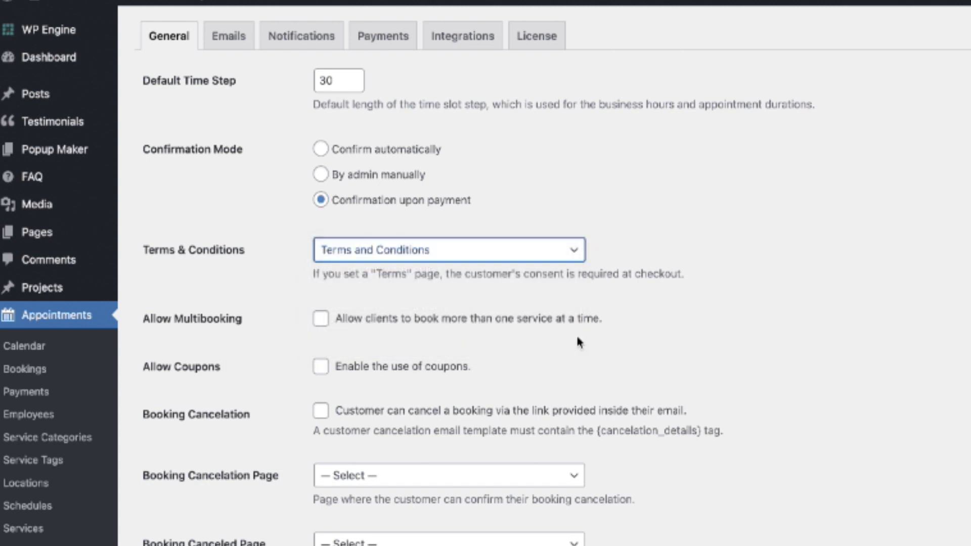
Enable multibooking and coupons, and assign the Cancel Appointment and Appointment Canceled pages.
click(320, 318)
scroll(301, 343, down, 1)
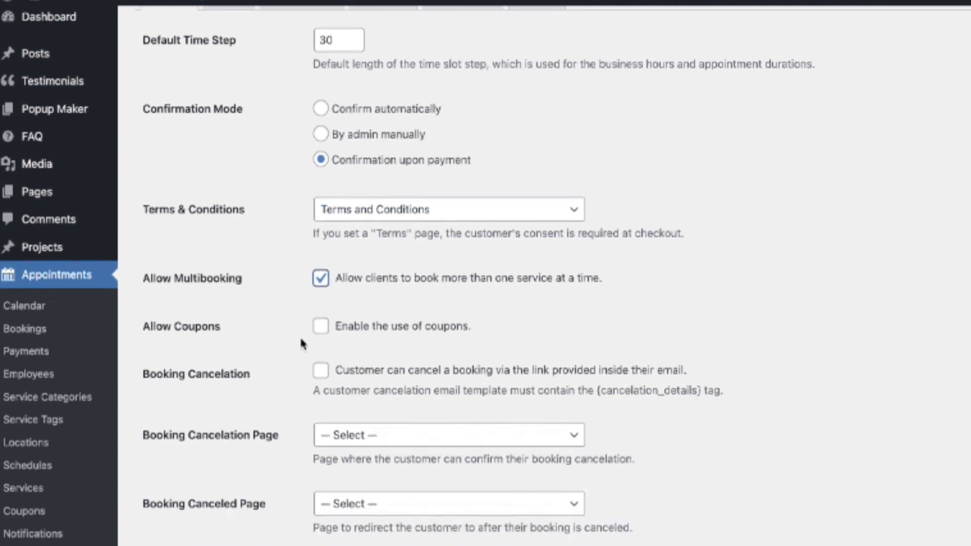
click(320, 327)
scroll(282, 360, down, 2)
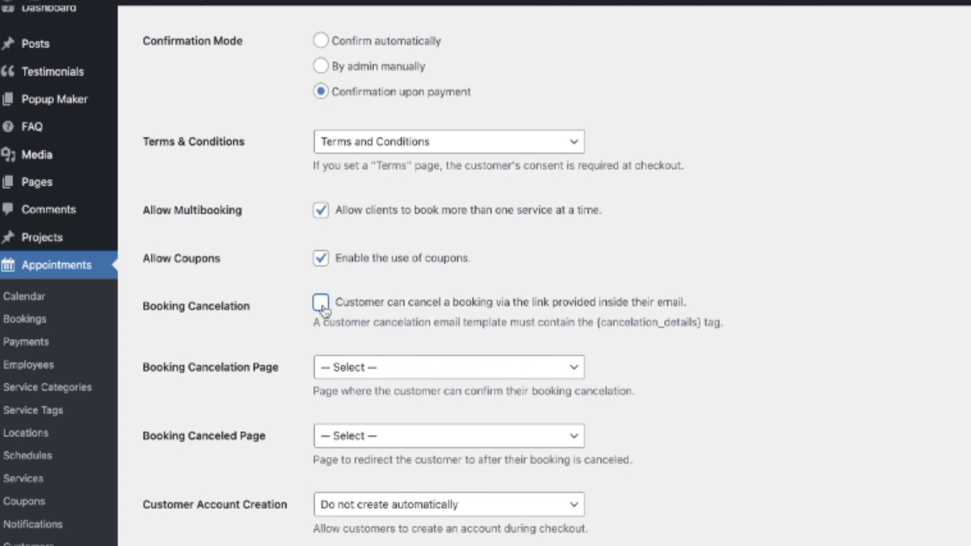
click(356, 369)
click(455, 406)
scroll(290, 376, down, 1)
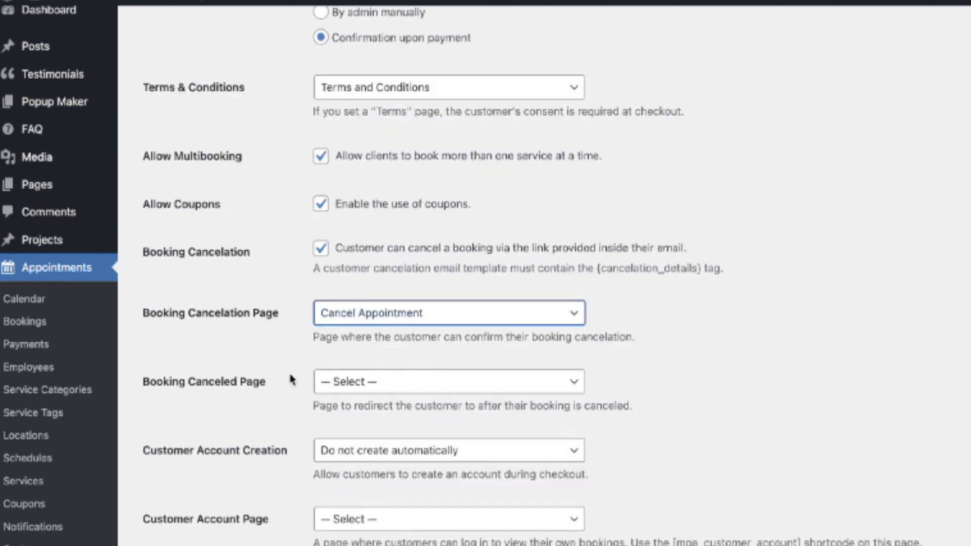
click(343, 387)
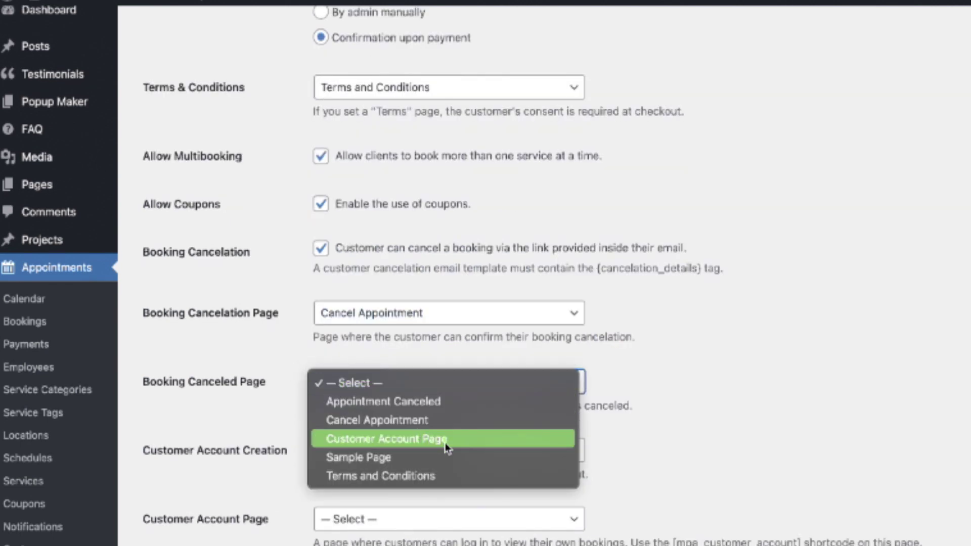
click(455, 402)
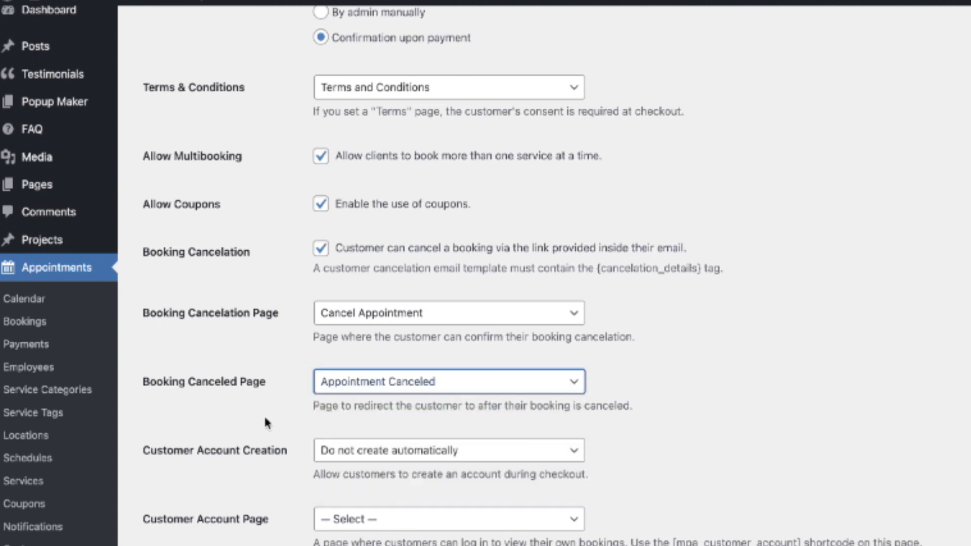
Set customer accounts to be created automatically, using Customer Account Page for logins.
scroll(269, 469, down, 1)
key(Tab)
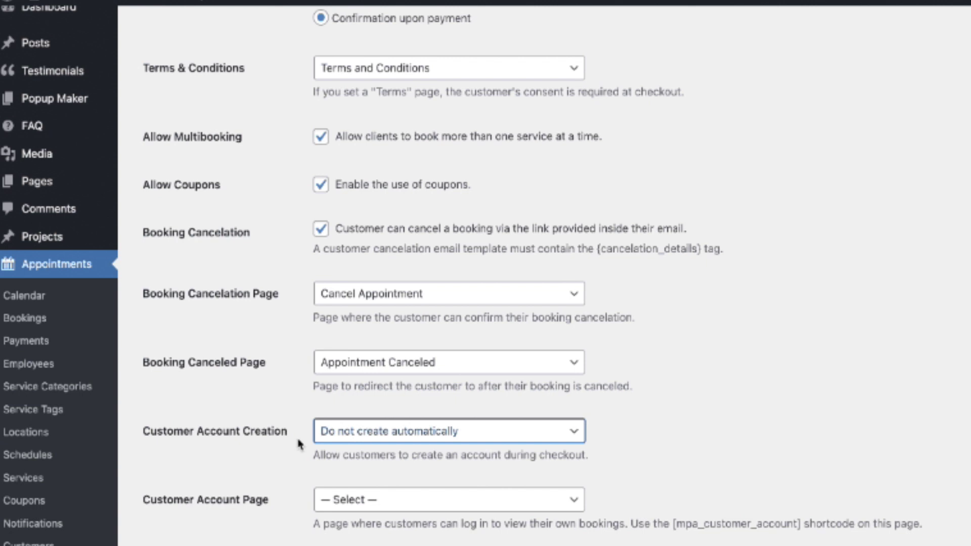
click(393, 443)
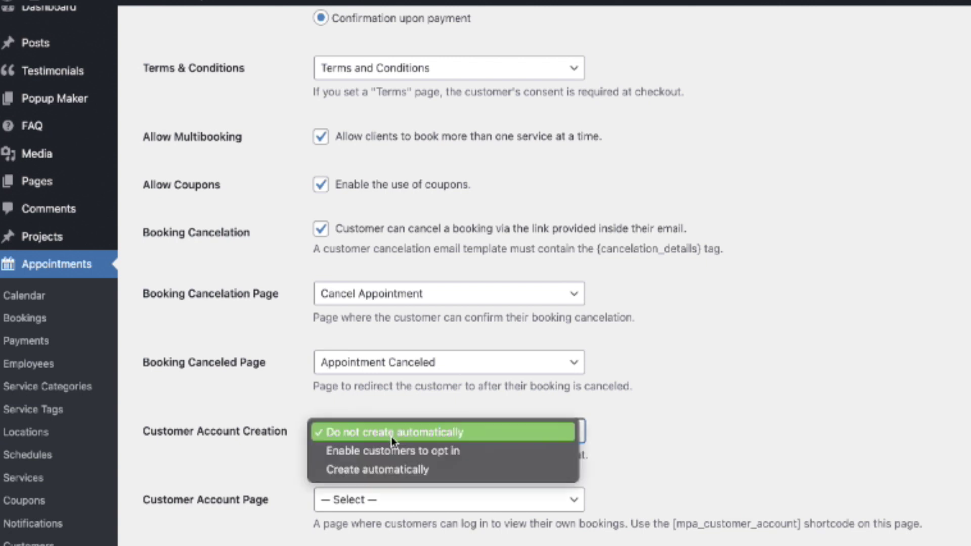
click(468, 452)
click(467, 434)
click(465, 451)
scroll(464, 449, down, 3)
click(395, 342)
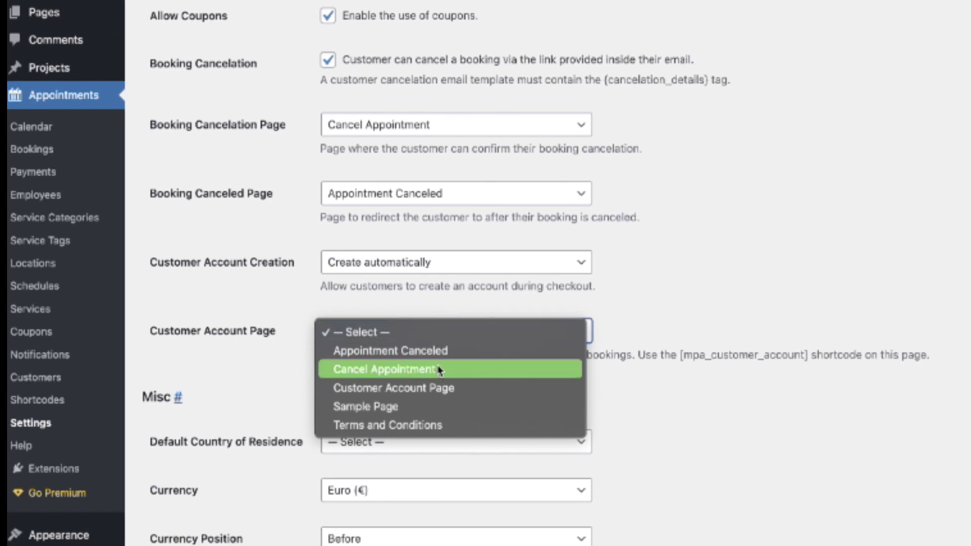
click(443, 388)
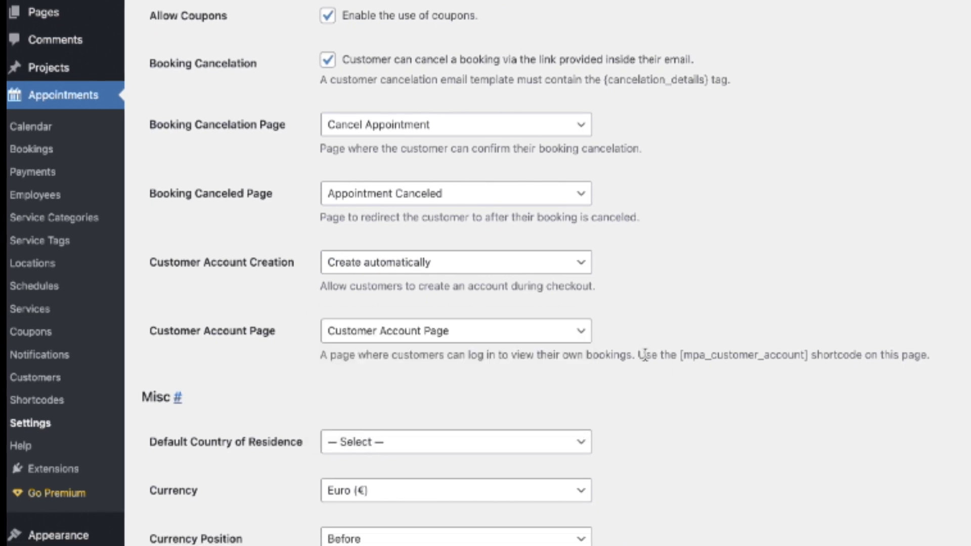
Review the account shortcode and cancelation tag, leave default country unset, and save settings.
drag(680, 355, 712, 355)
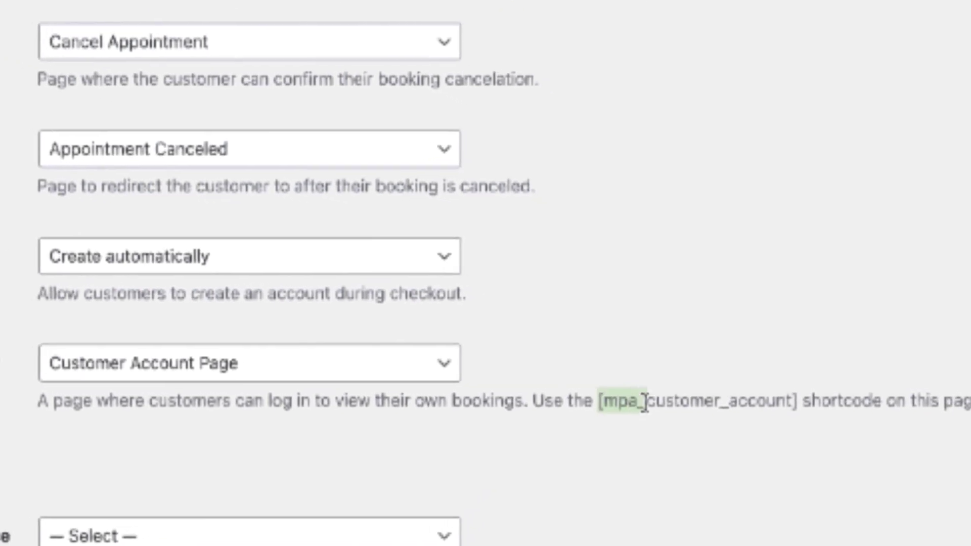
drag(648, 402, 792, 415)
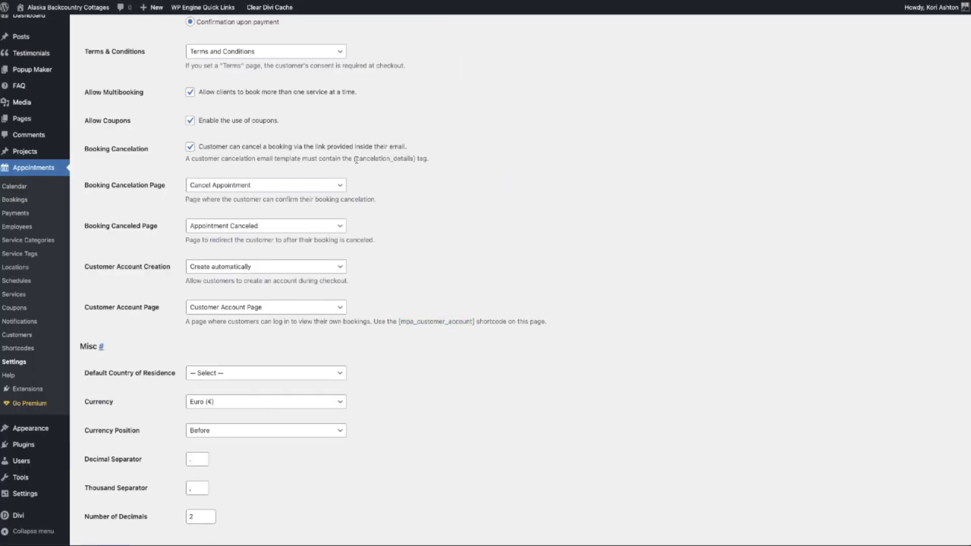
drag(355, 158, 411, 159)
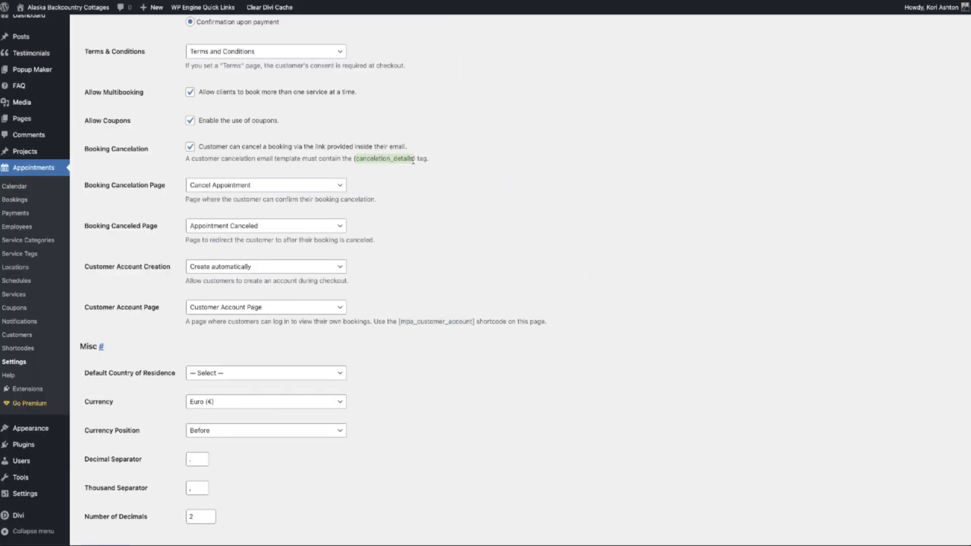
scroll(261, 364, down, 3)
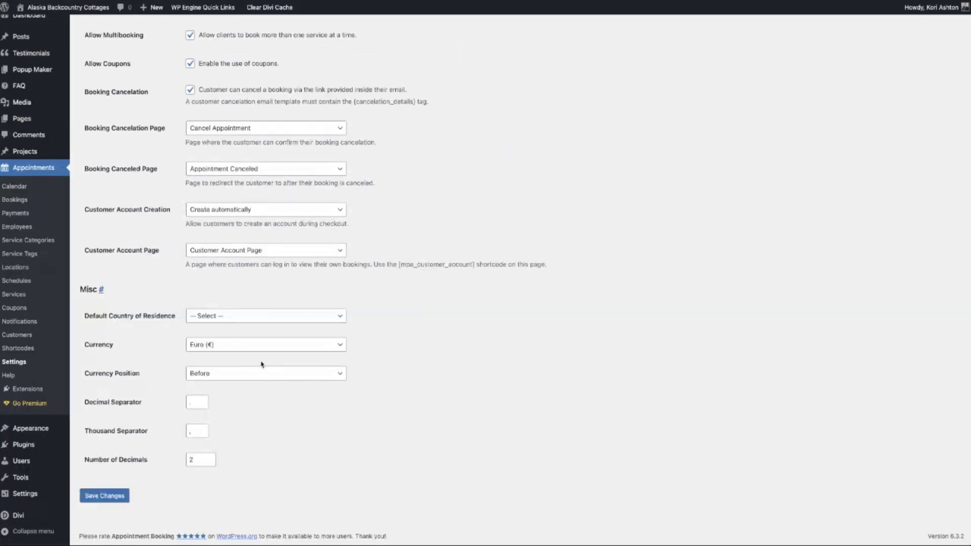
click(239, 316)
click(387, 304)
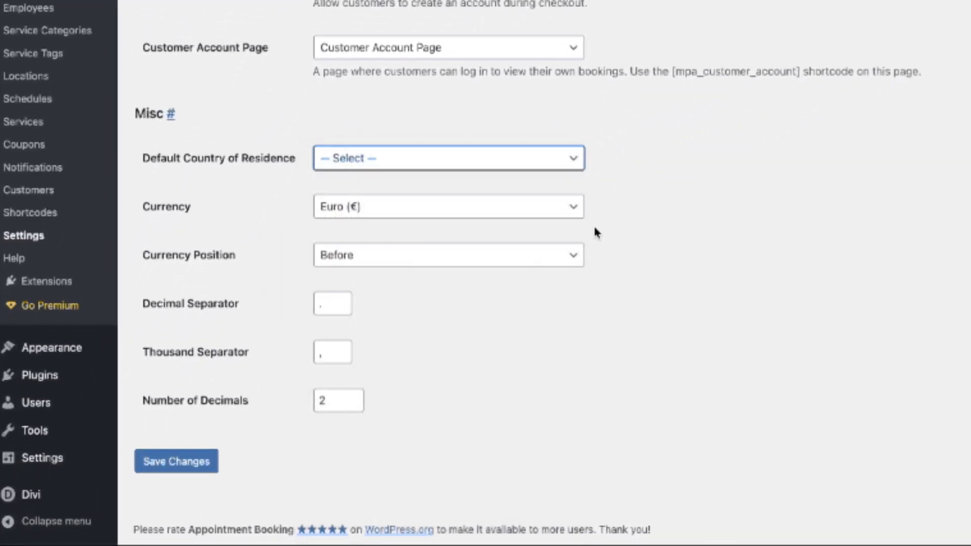
click(185, 465)
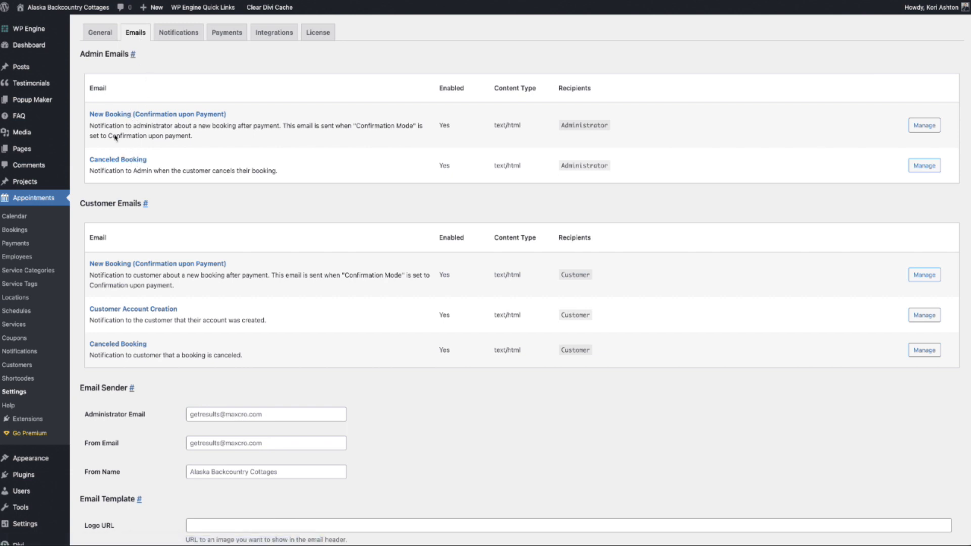
Inspect the admin New Booking email settings and return to the emails list.
click(129, 115)
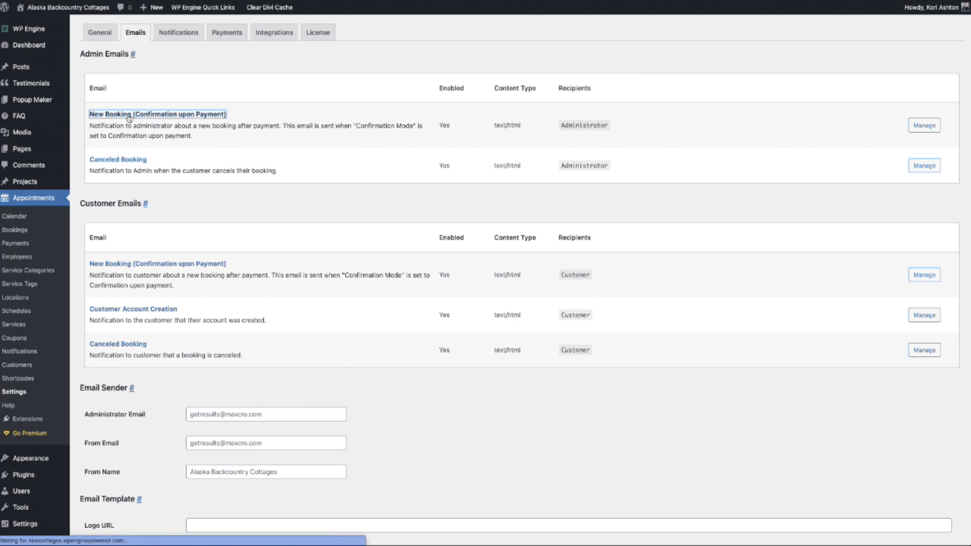
scroll(346, 329, down, 3)
scroll(347, 329, up, 3)
key(alt+Left)
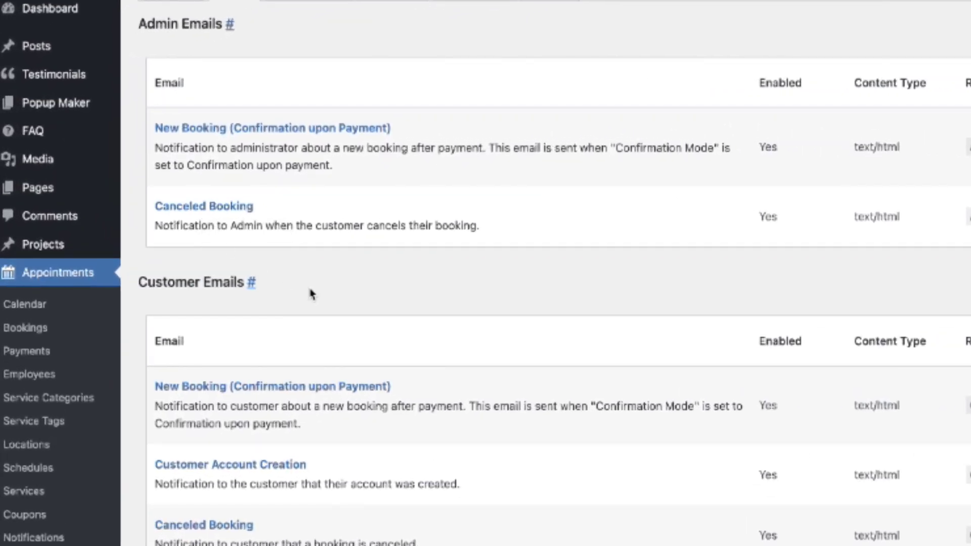
Save the email settings and switch to the License section.
scroll(311, 292, down, 2)
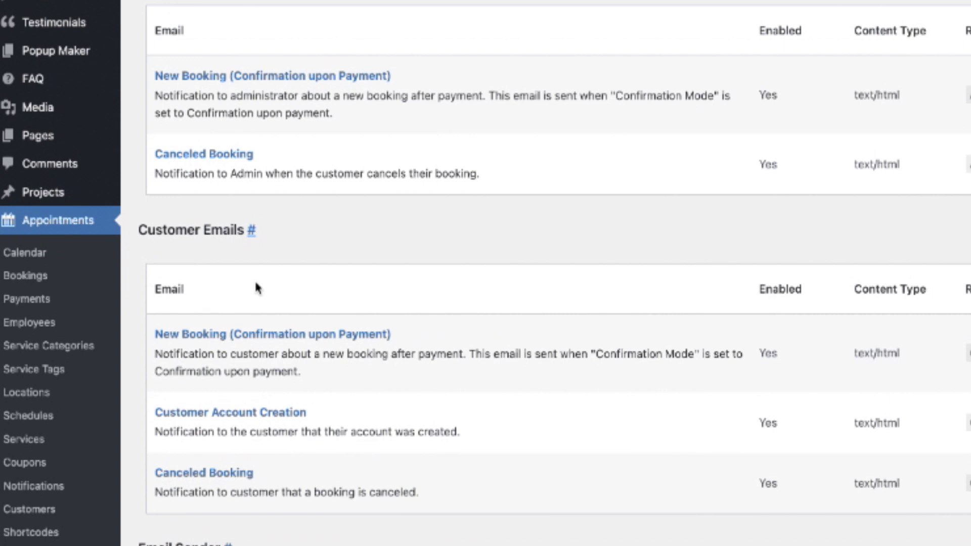
scroll(243, 267, down, 3)
scroll(236, 268, down, 3)
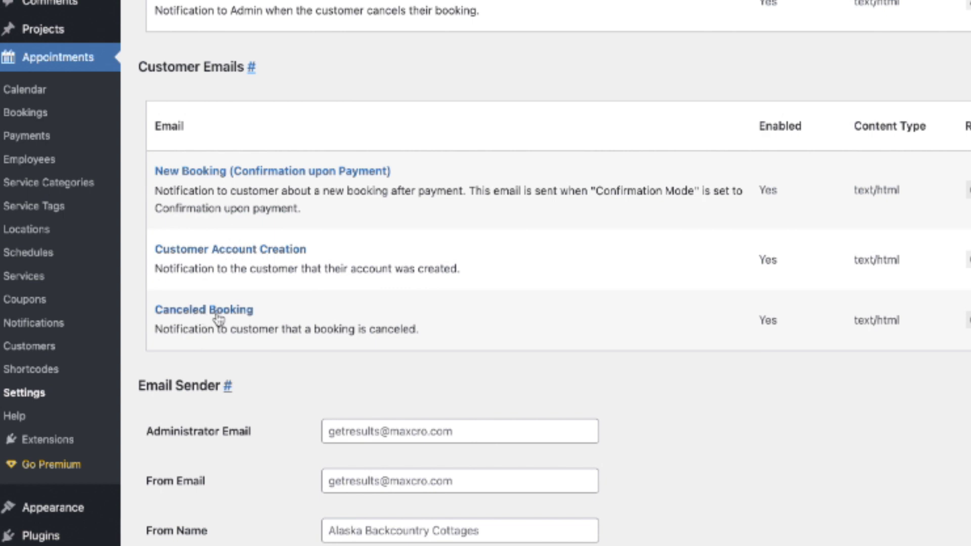
scroll(280, 363, down, 2)
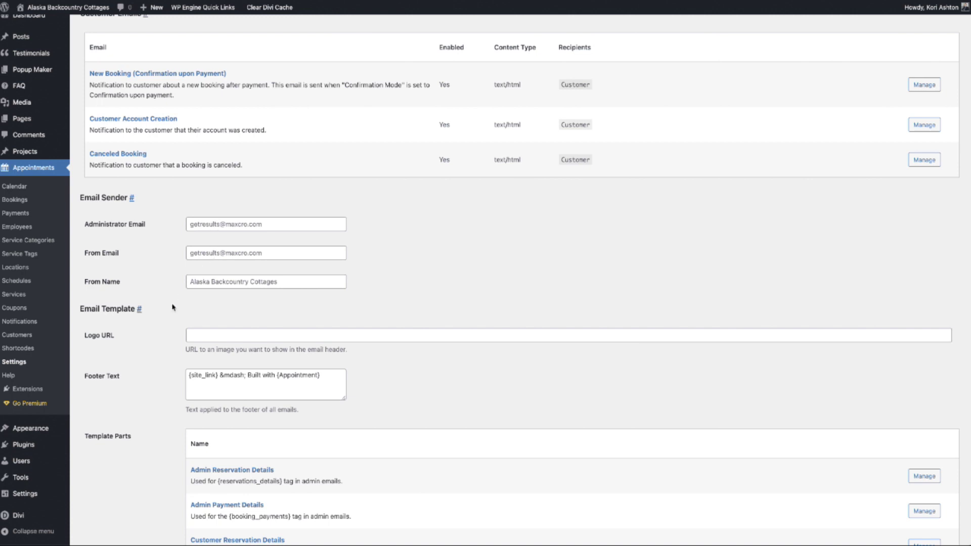
scroll(172, 307, down, 4)
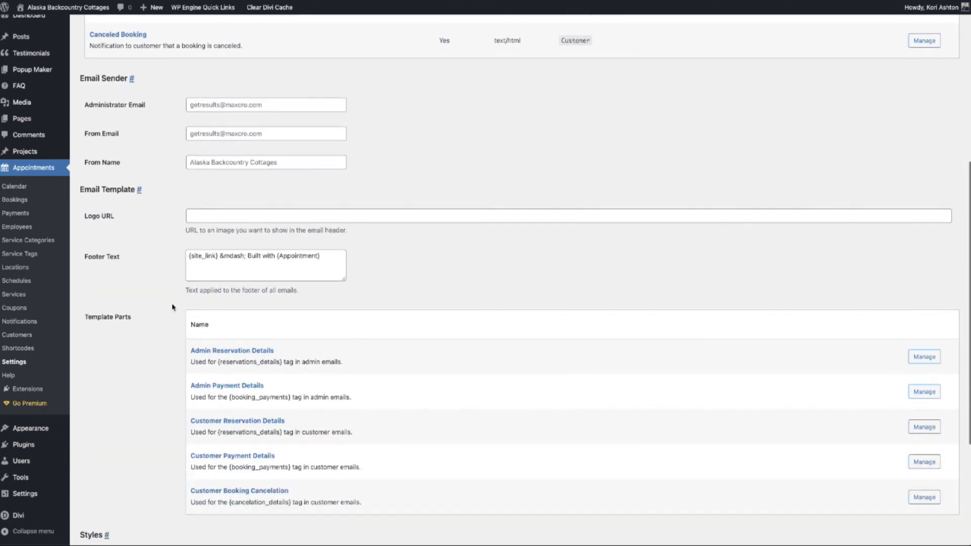
scroll(172, 307, down, 1)
scroll(176, 266, down, 2)
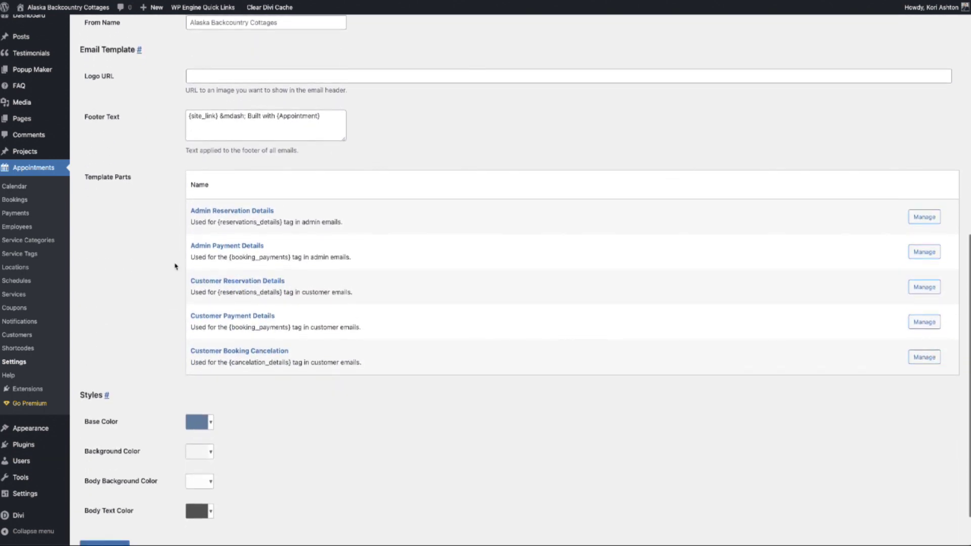
scroll(175, 267, down, 1)
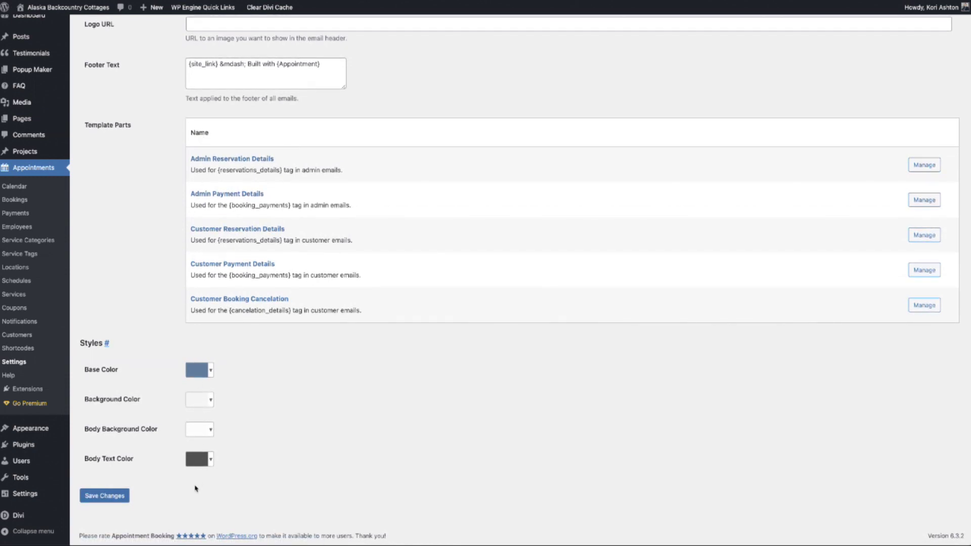
click(115, 502)
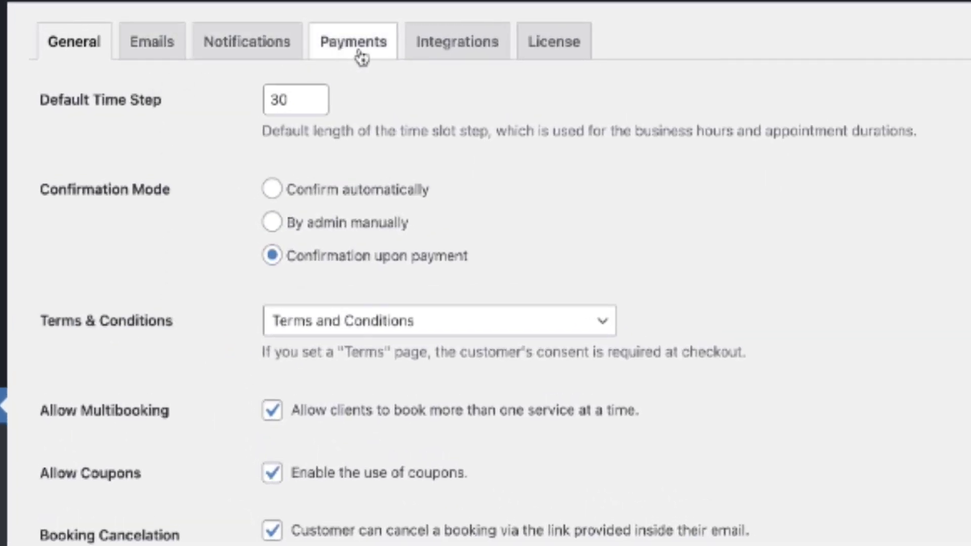
click(562, 53)
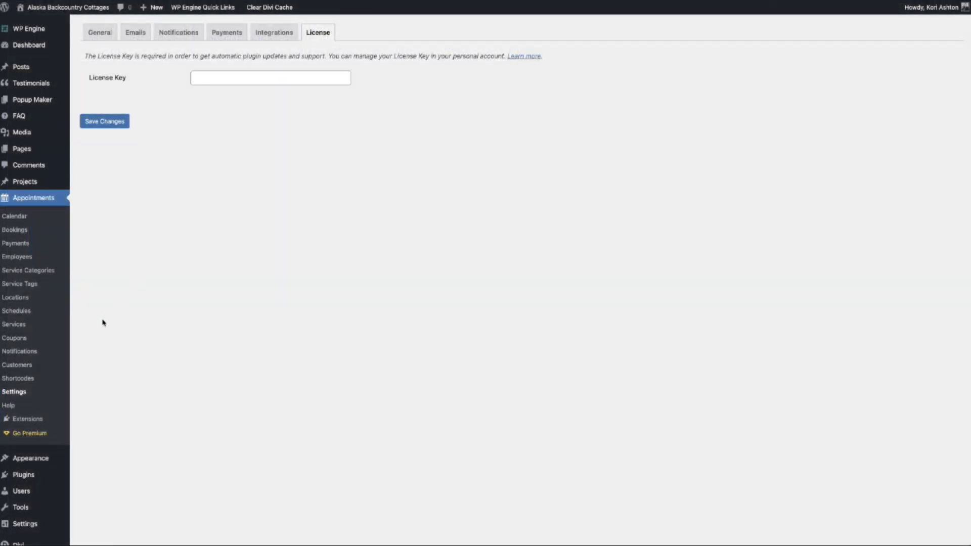
Open the Services list and review a service's price, duration and employee settings.
click(56, 325)
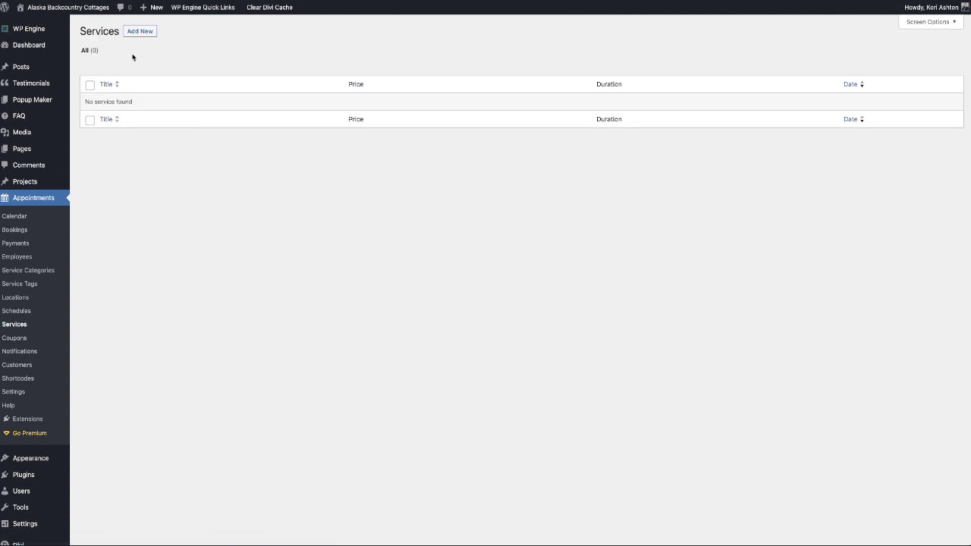
click(138, 32)
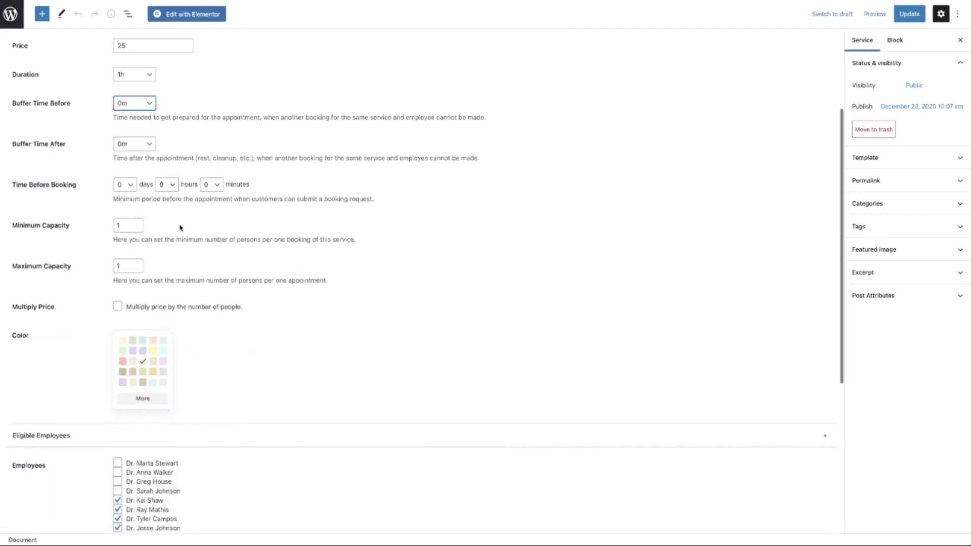
scroll(179, 202, down, 1)
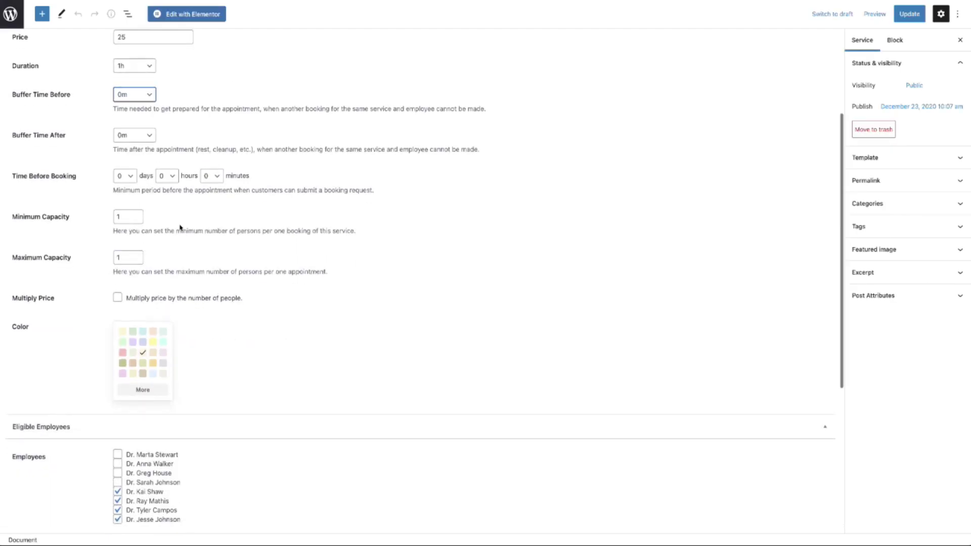
scroll(184, 199, down, 1)
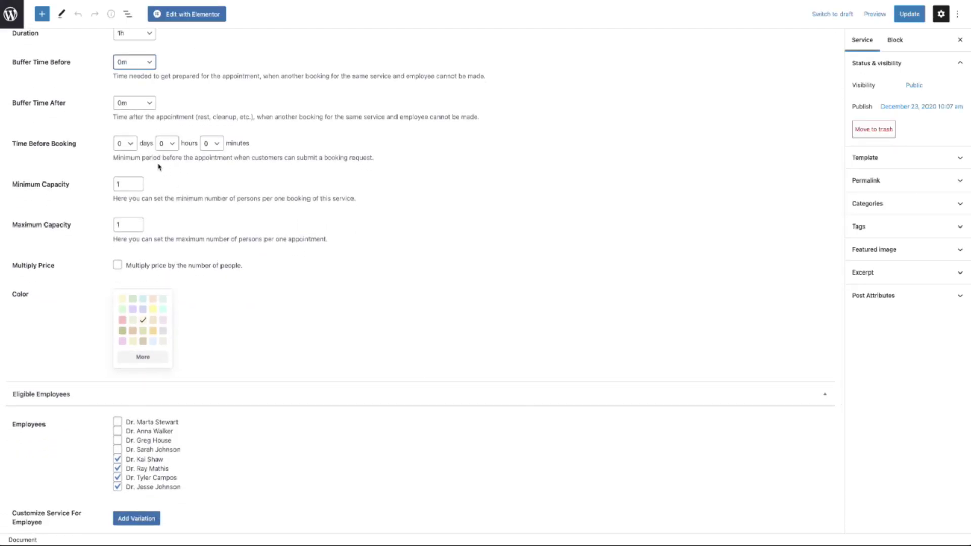
scroll(158, 167, down, 1)
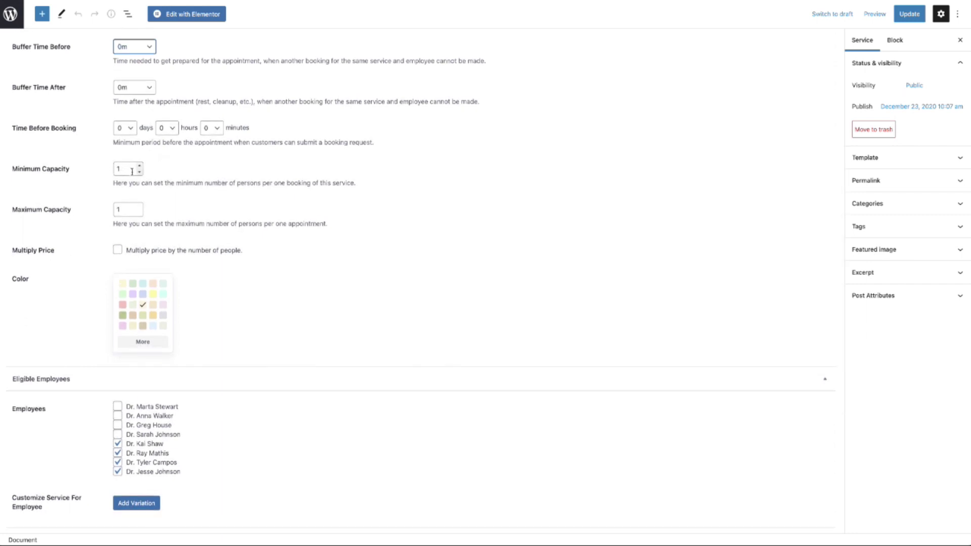
scroll(170, 223, down, 2)
scroll(169, 223, down, 2)
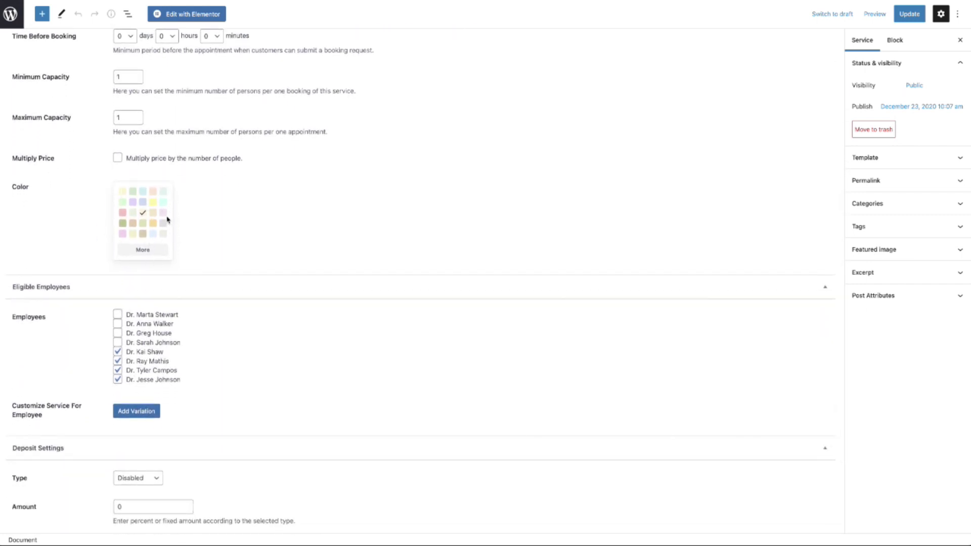
scroll(198, 218, down, 3)
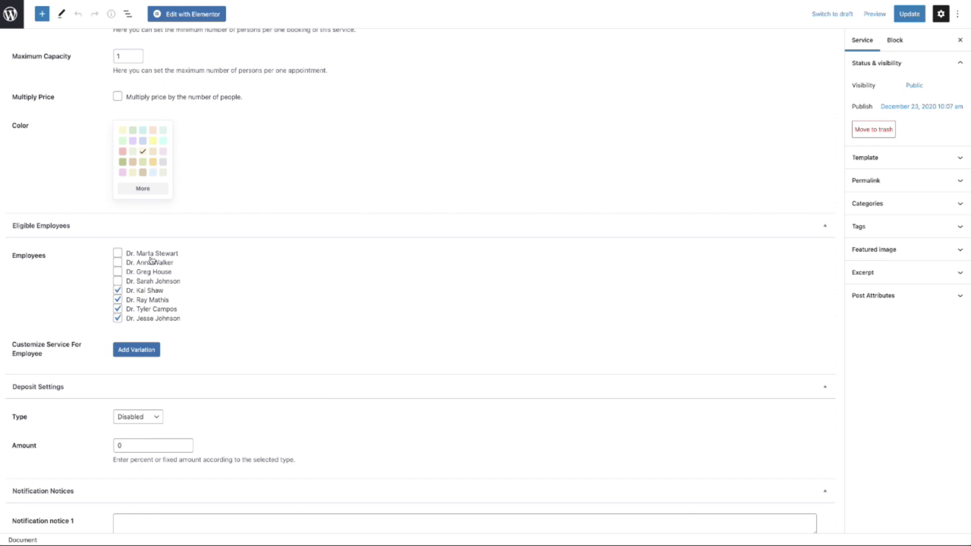
scroll(183, 281, down, 1)
scroll(183, 281, down, 2)
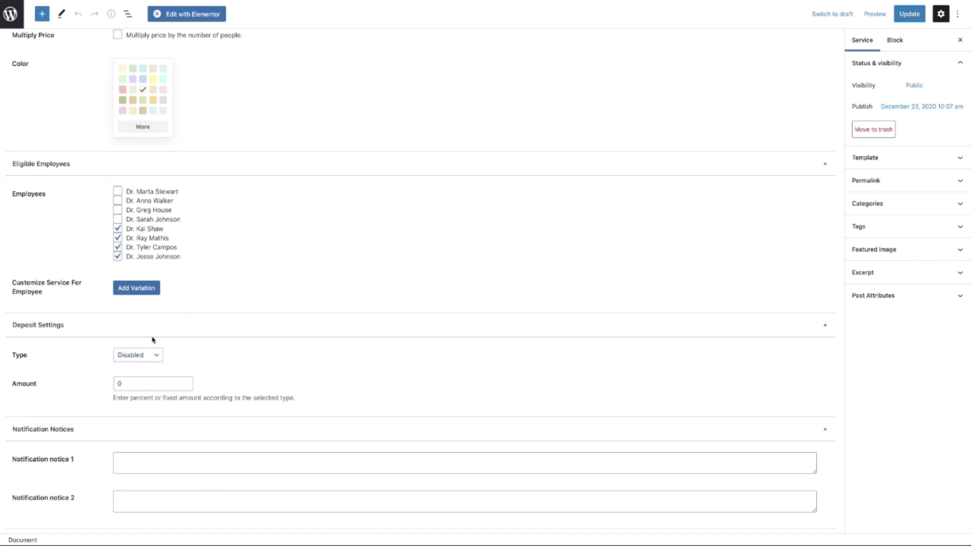
Check the Deposit Type options, leaving the deposit disabled.
click(155, 356)
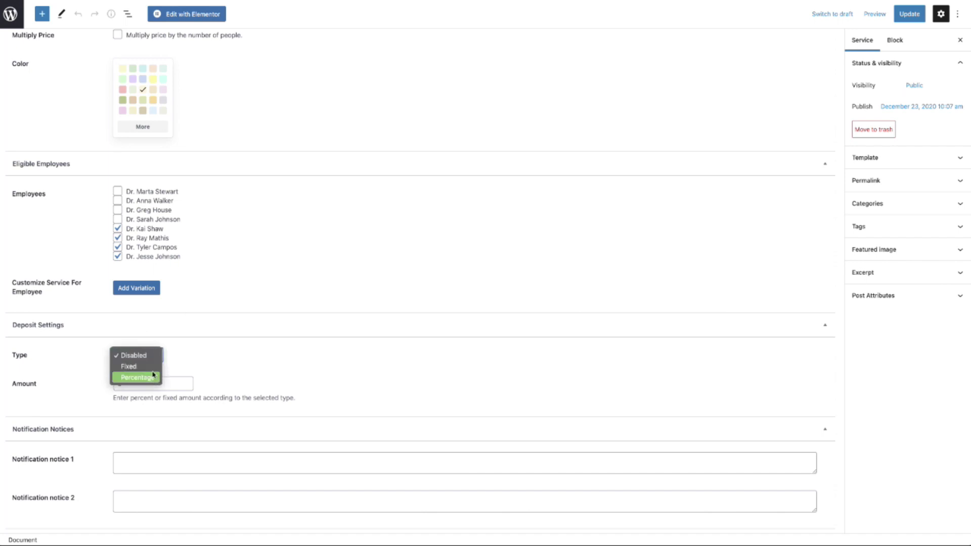
click(169, 377)
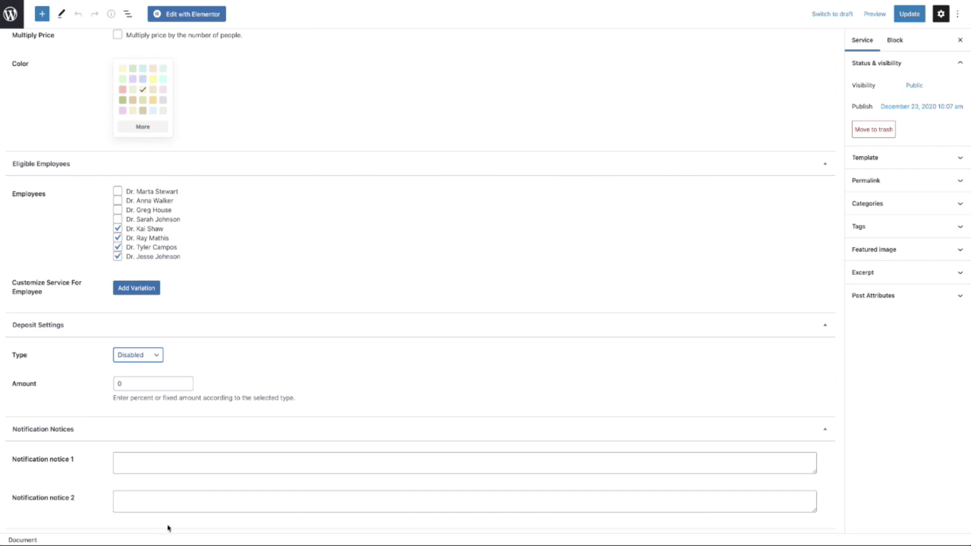
scroll(244, 353, down, 1)
scroll(245, 353, up, 8)
click(11, 14)
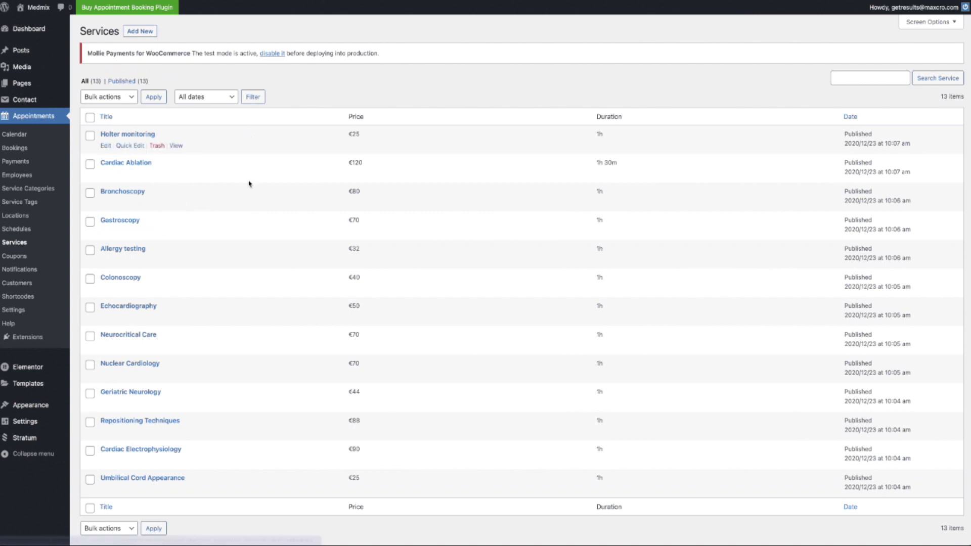
click(21, 177)
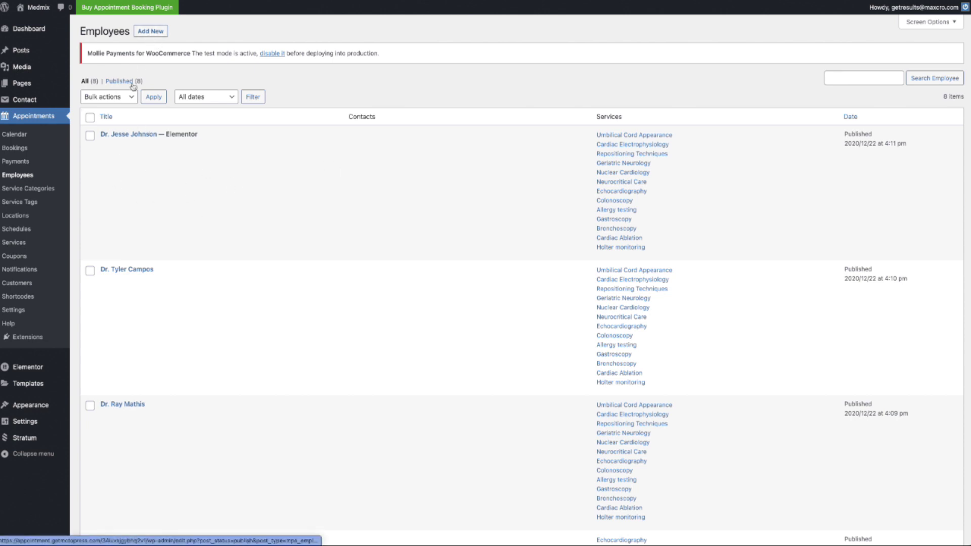
click(117, 134)
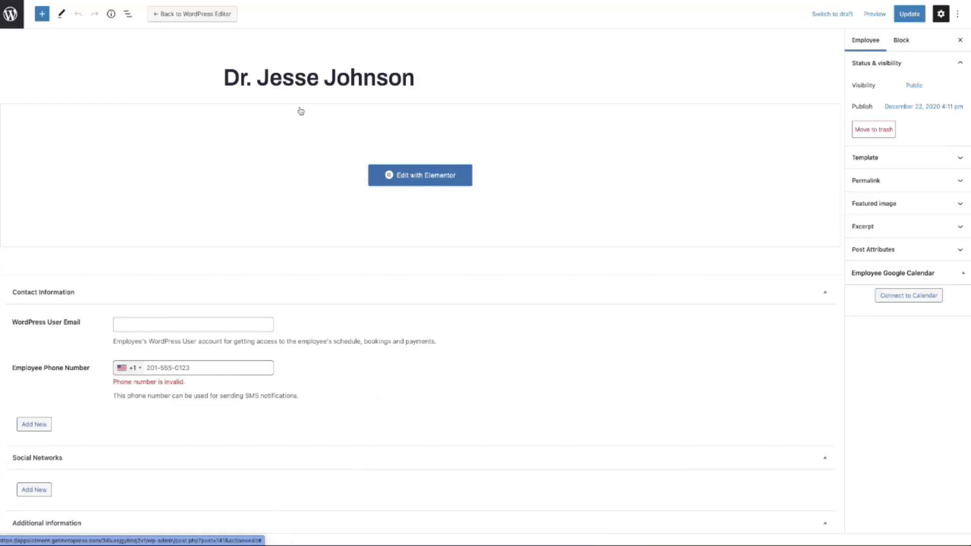
scroll(329, 225, down, 1)
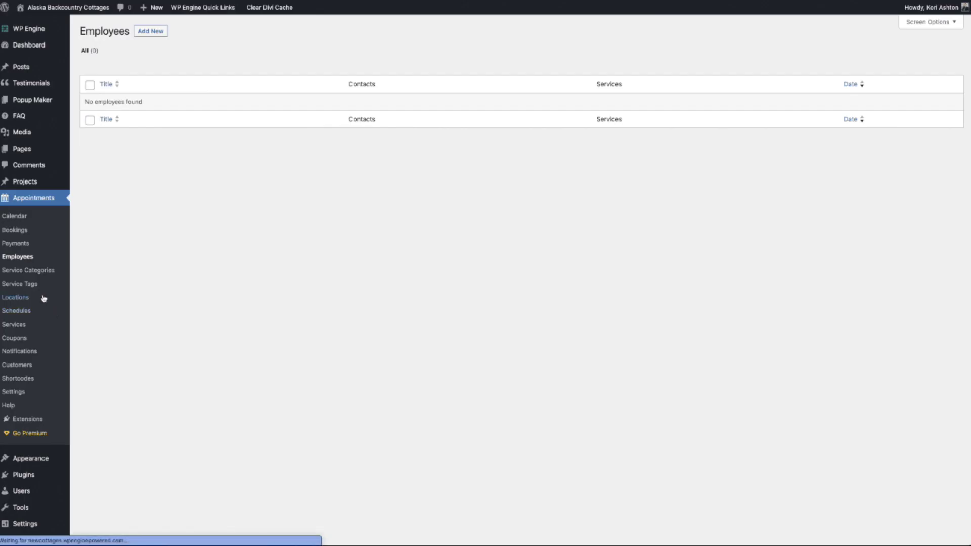
click(44, 298)
click(137, 33)
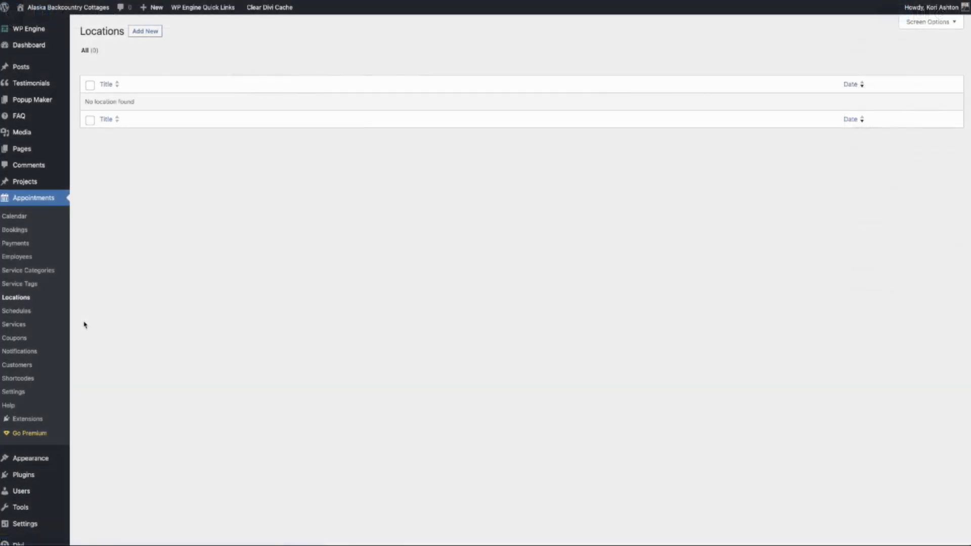
Create a new coupon named SummerSizzle with description '% Off All Products'.
click(36, 340)
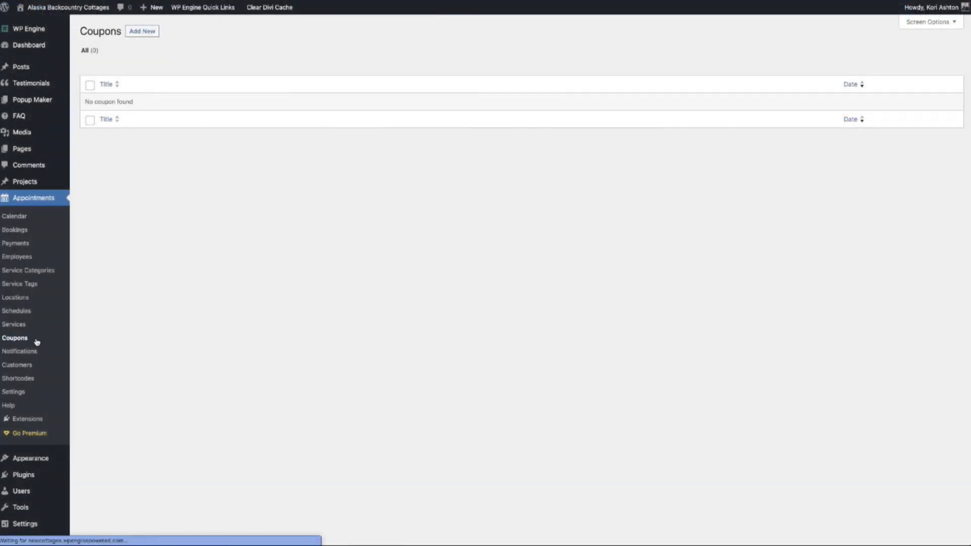
click(131, 32)
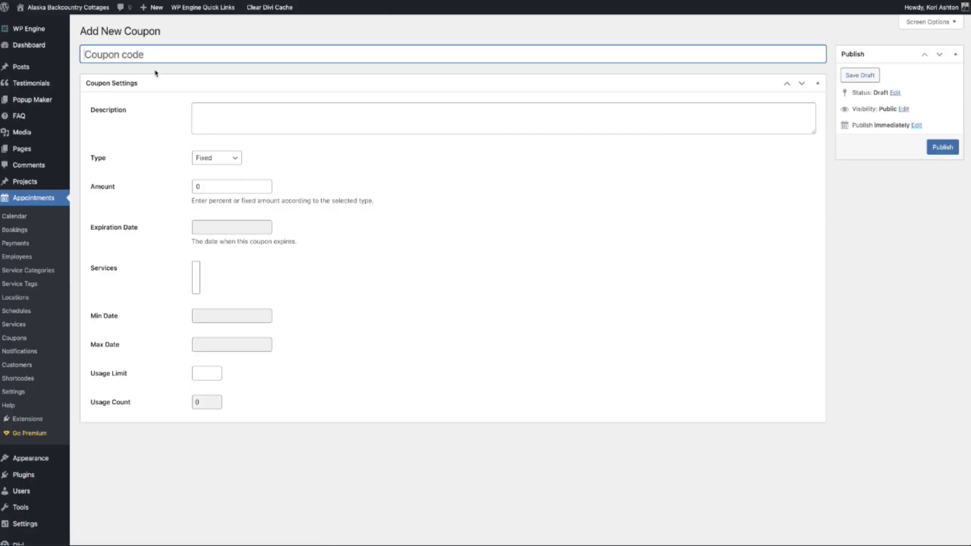
text(SummerSizzle)
click(230, 119)
text(10)
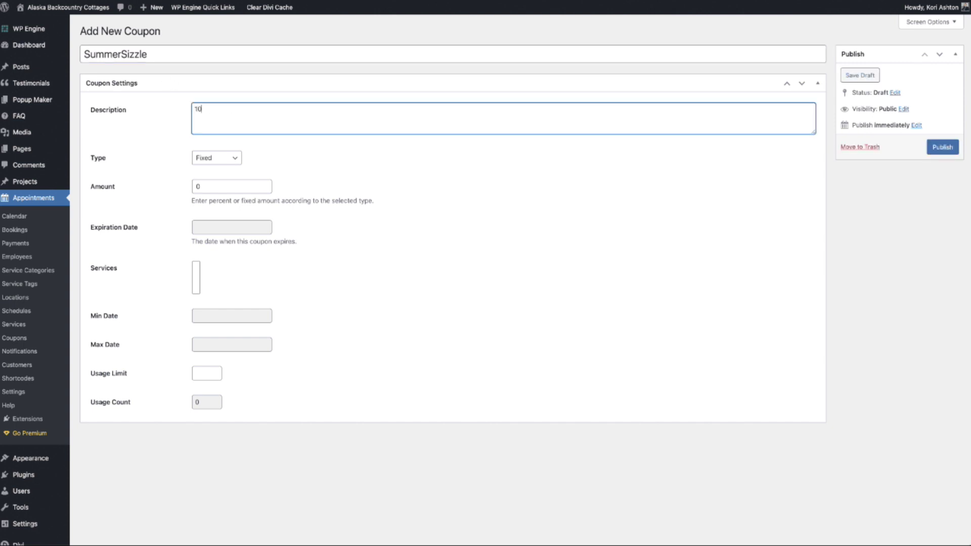
text(% Off All Products)
Give the coupon a 10 percent discount expiring November 8, 2023.
click(233, 158)
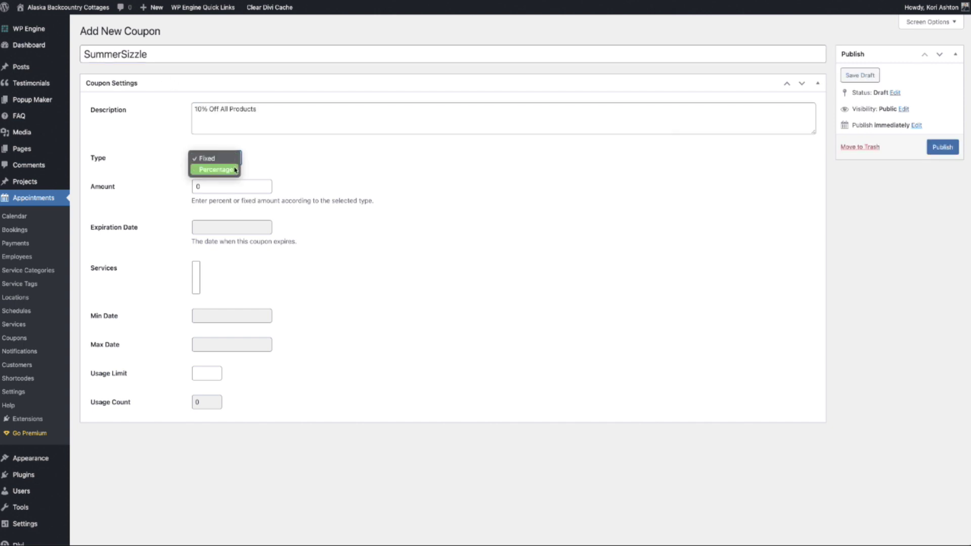
click(234, 170)
click(210, 187)
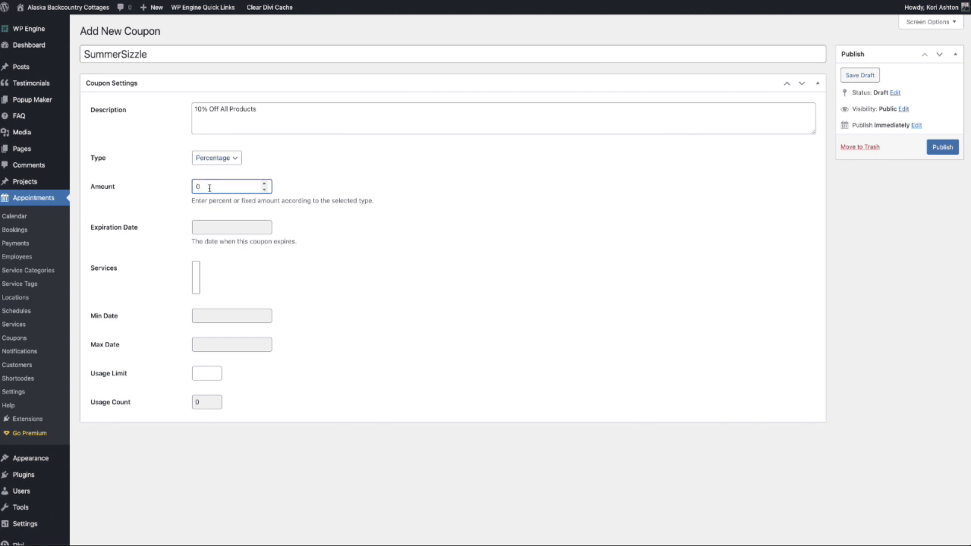
text(2)
key(BackSpace)
text(1)
click(225, 229)
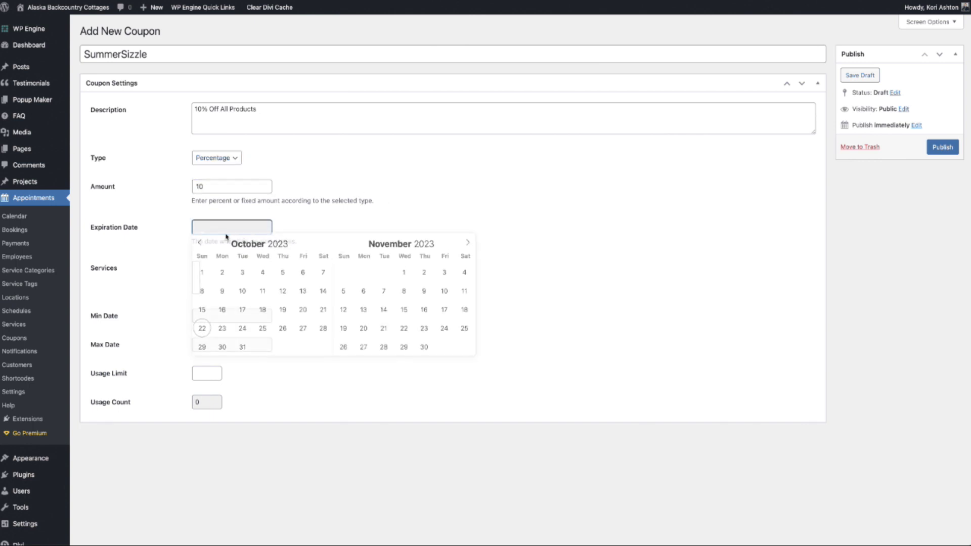
click(403, 293)
click(196, 277)
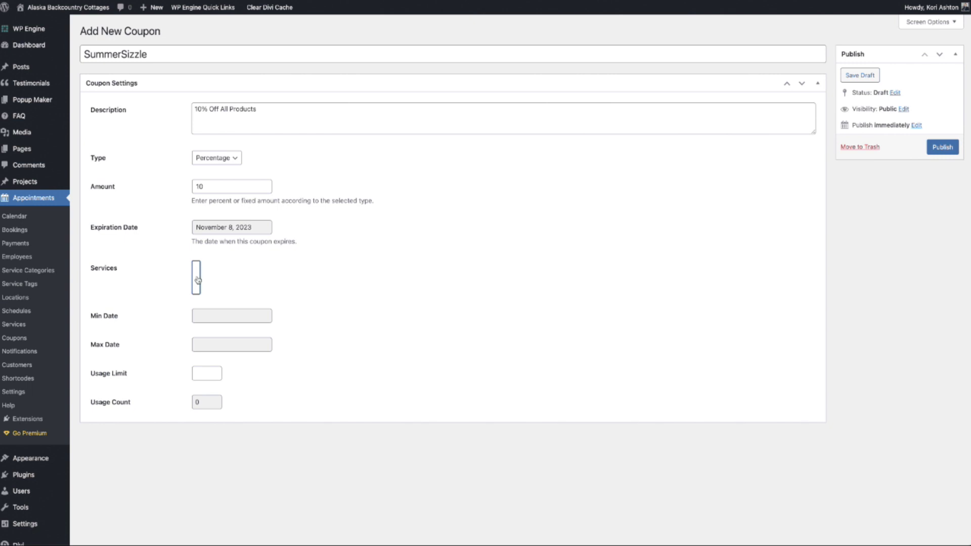
click(210, 318)
View the Appointments Calendar, then browse the Locations and Services lists.
click(39, 218)
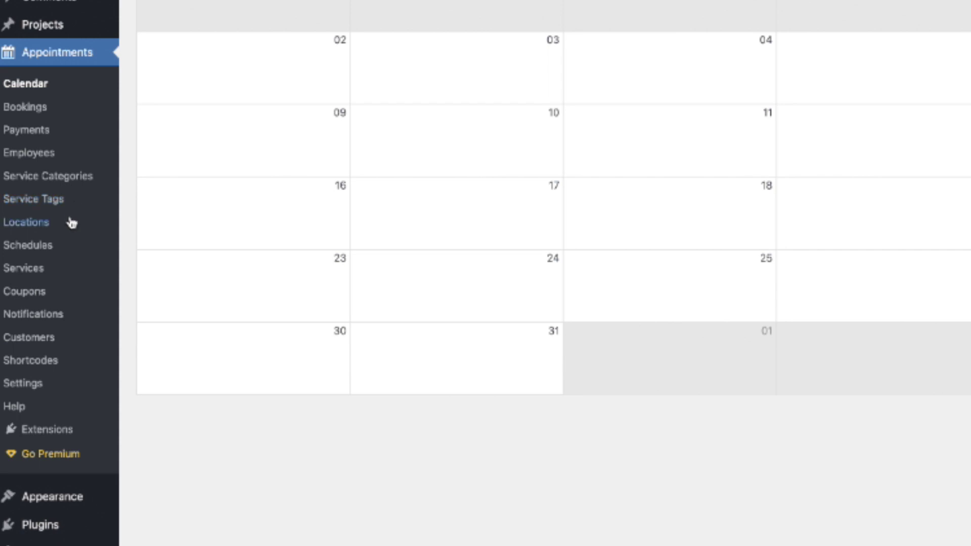
click(71, 223)
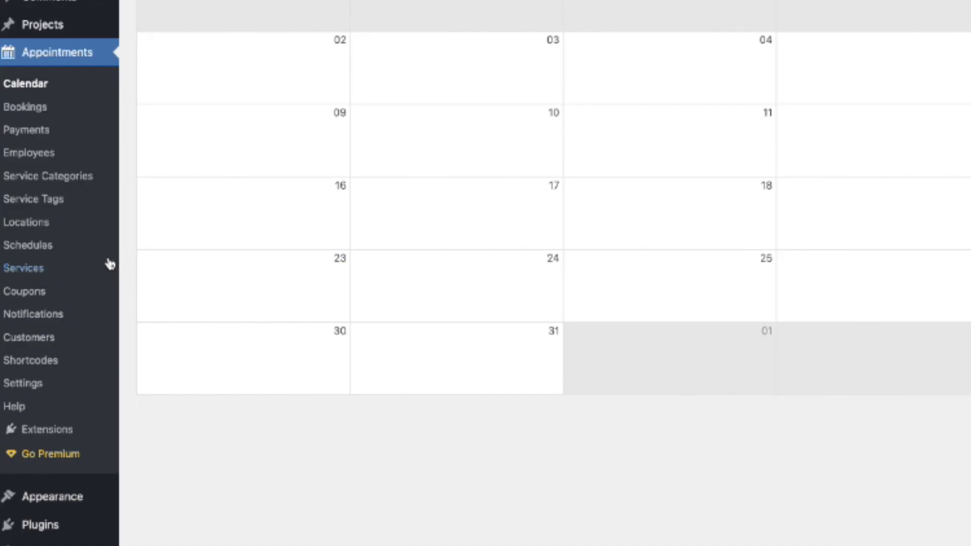
click(109, 264)
Start a new Appointment Form shortcode named '30 Min Appointment'.
click(69, 361)
click(163, 32)
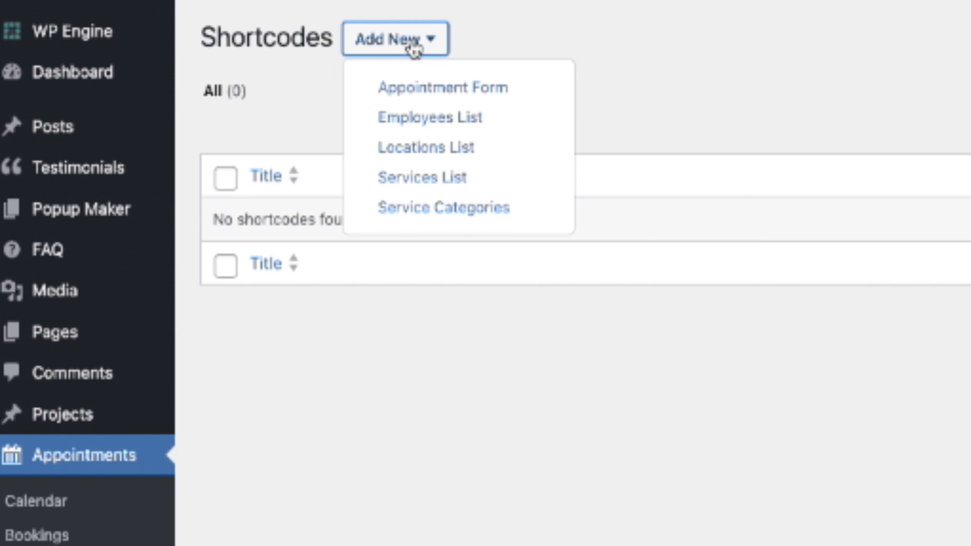
click(451, 86)
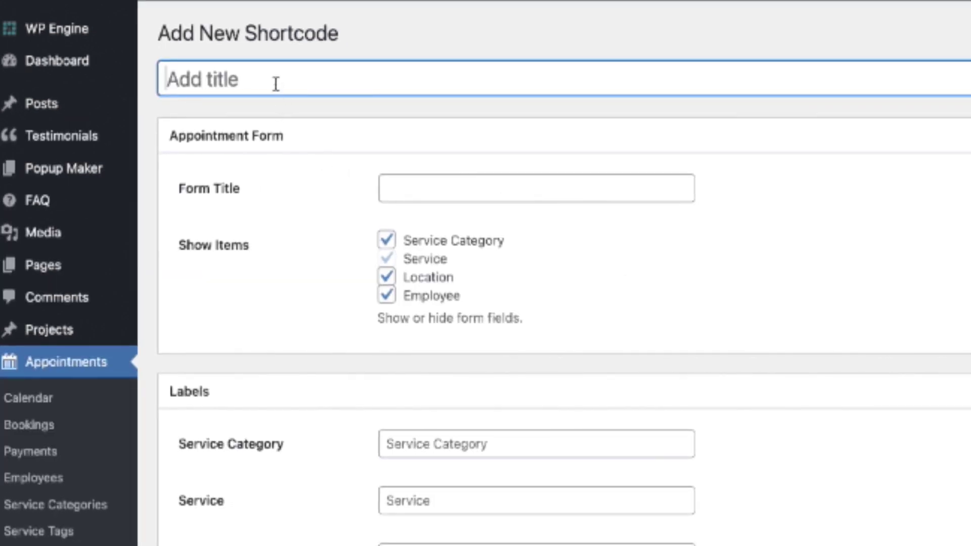
text(30 Min Appointment)
Set the form title to '30 Min Booking' and hide the Service Category and Location fields.
scroll(486, 203, down, 1)
click(386, 229)
click(485, 177)
text(30 Min Booking)
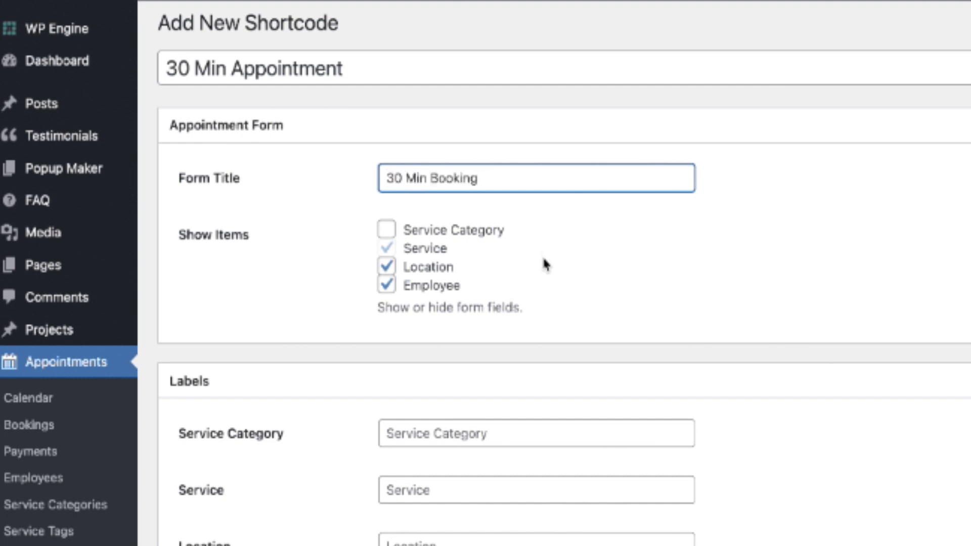
click(545, 265)
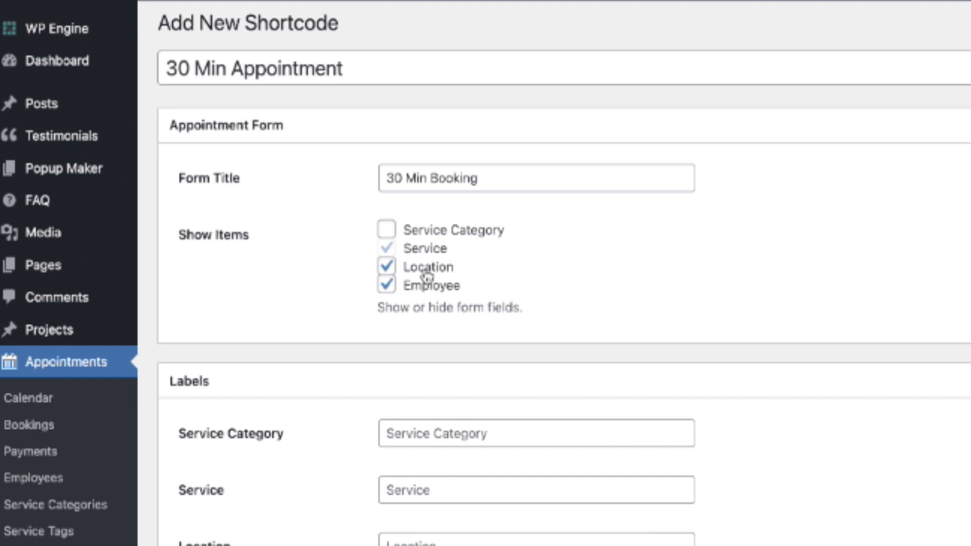
click(415, 232)
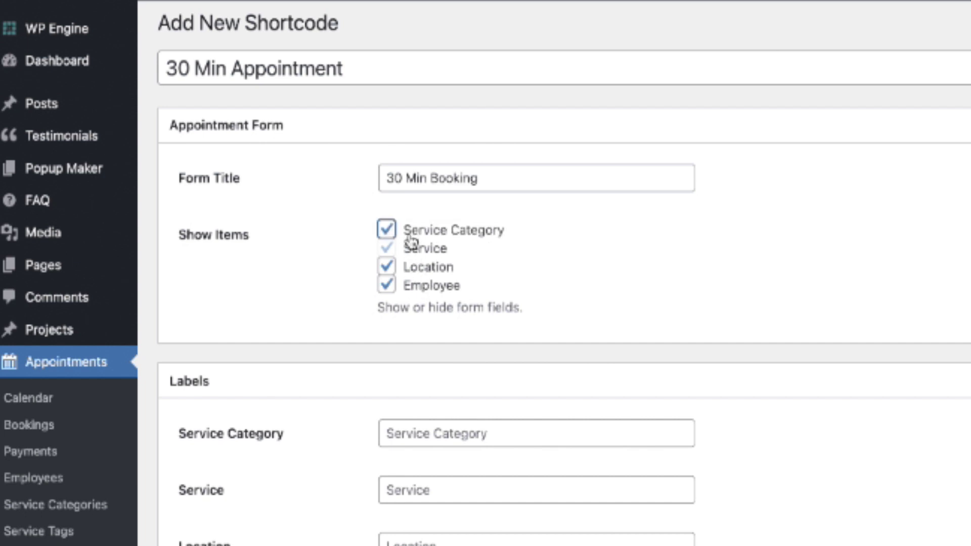
click(413, 268)
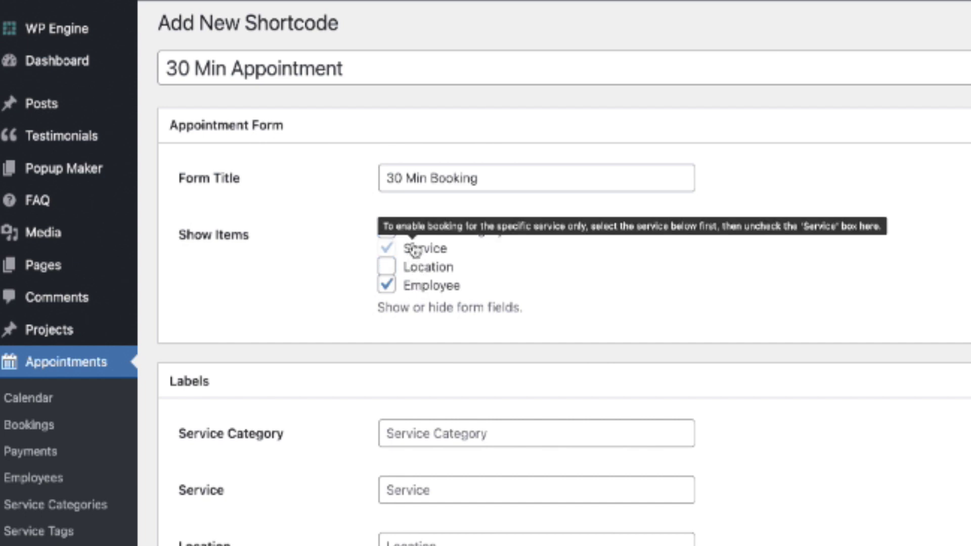
click(411, 233)
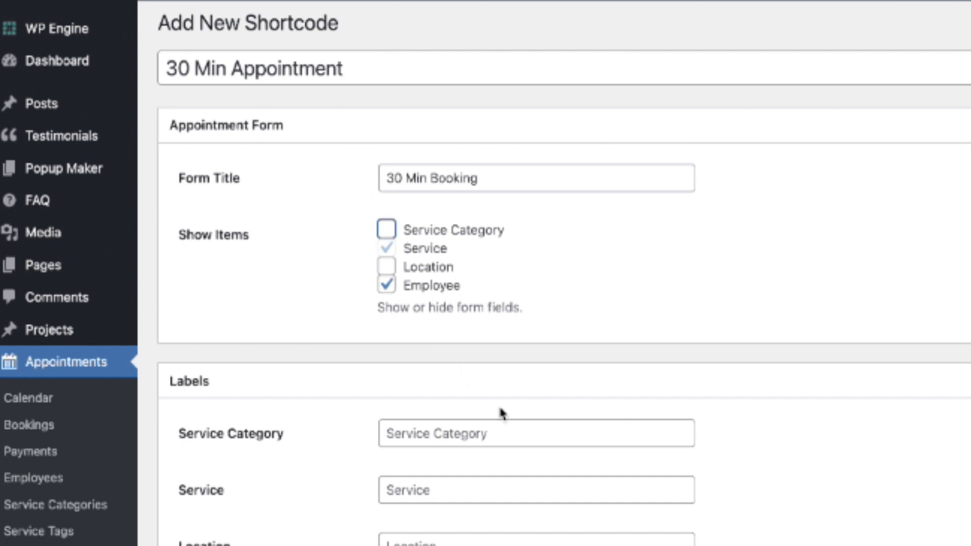
scroll(497, 468, down, 5)
scroll(481, 225, down, 1)
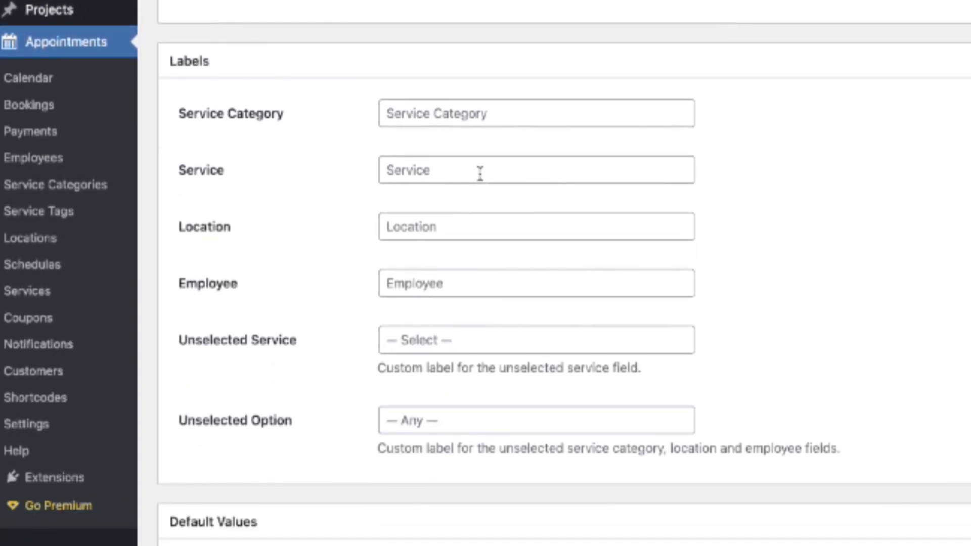
Label the employee field 'Stylist' and the service field 'Salon Service', keeping end time hidden.
click(481, 281)
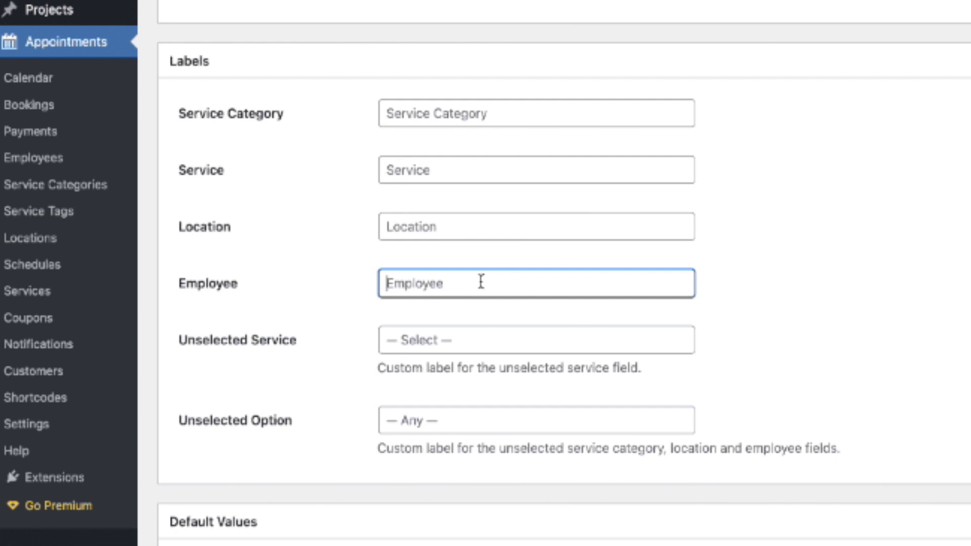
text(Stylists)
key(BackSpace)
click(440, 174)
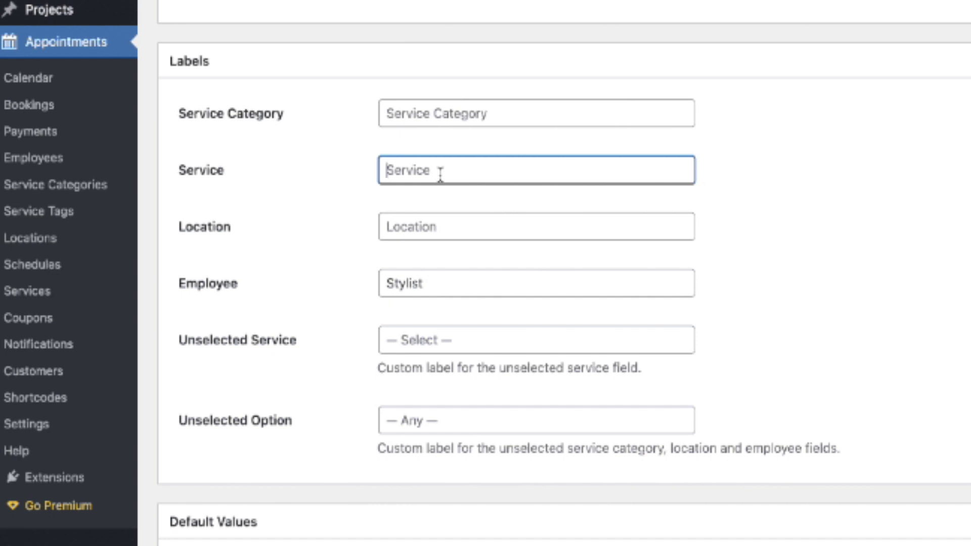
text(Salon Service)
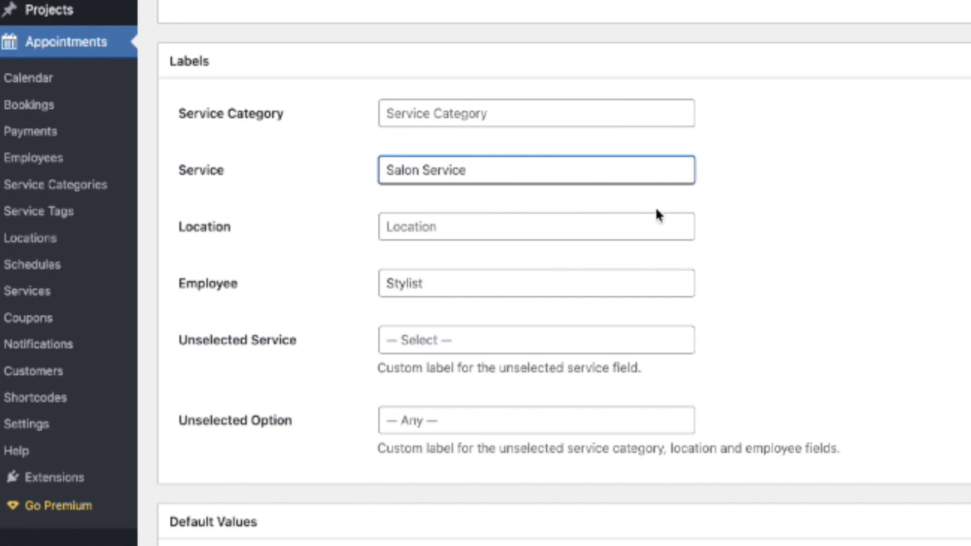
click(752, 248)
scroll(761, 276, down, 5)
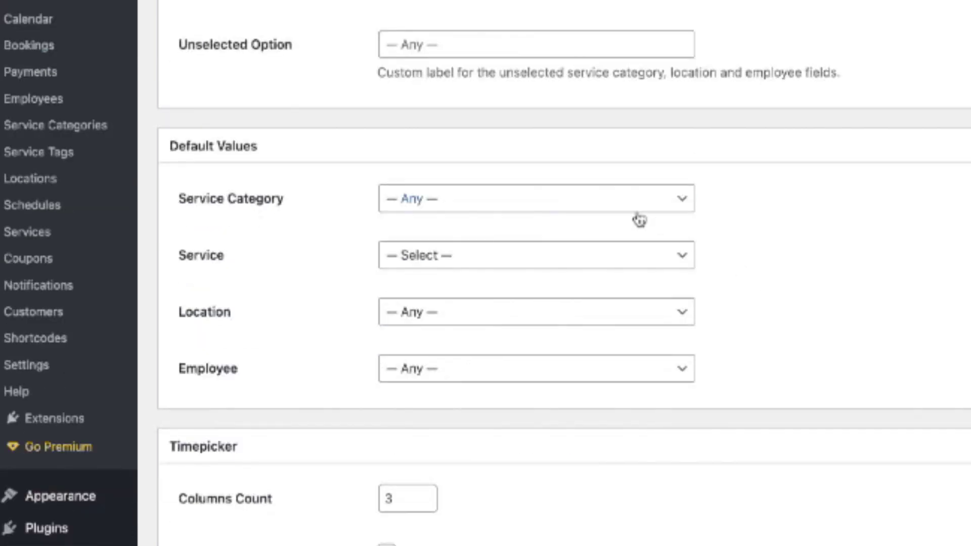
scroll(723, 273, down, 1)
scroll(723, 273, down, 1)
scroll(723, 276, down, 2)
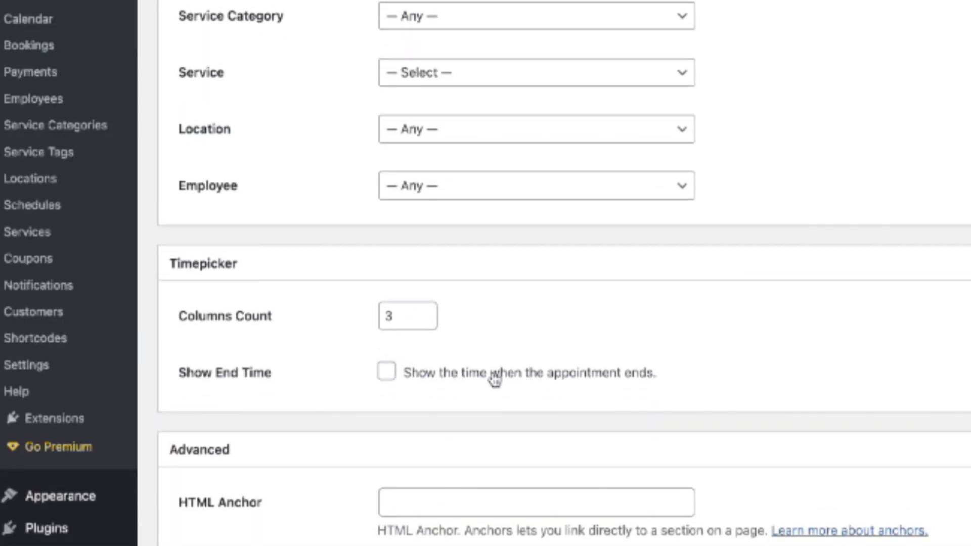
click(493, 380)
click(493, 380)
scroll(725, 401, up, 5)
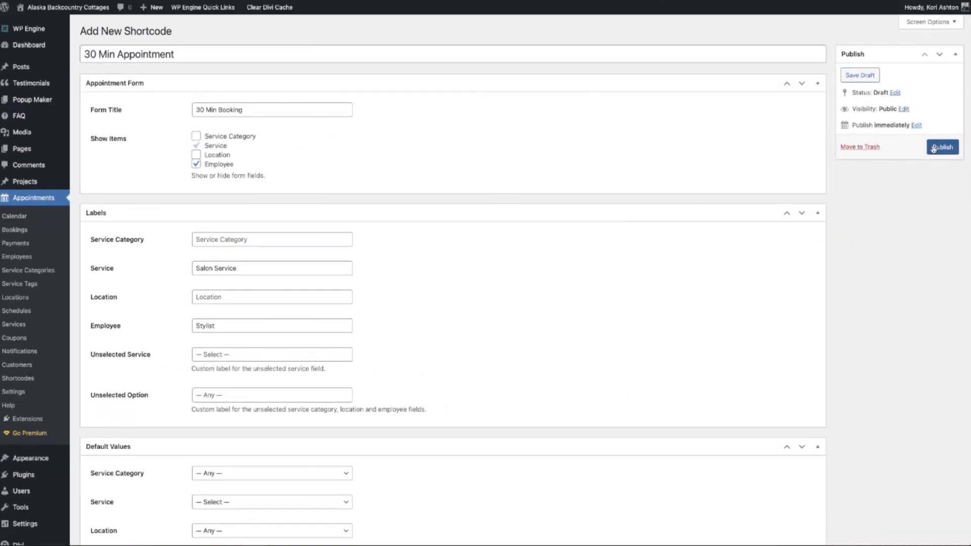
Publish the 30 Min Appointment form and select its [appointment_form post="30-min-appointment"] shortcode.
click(941, 148)
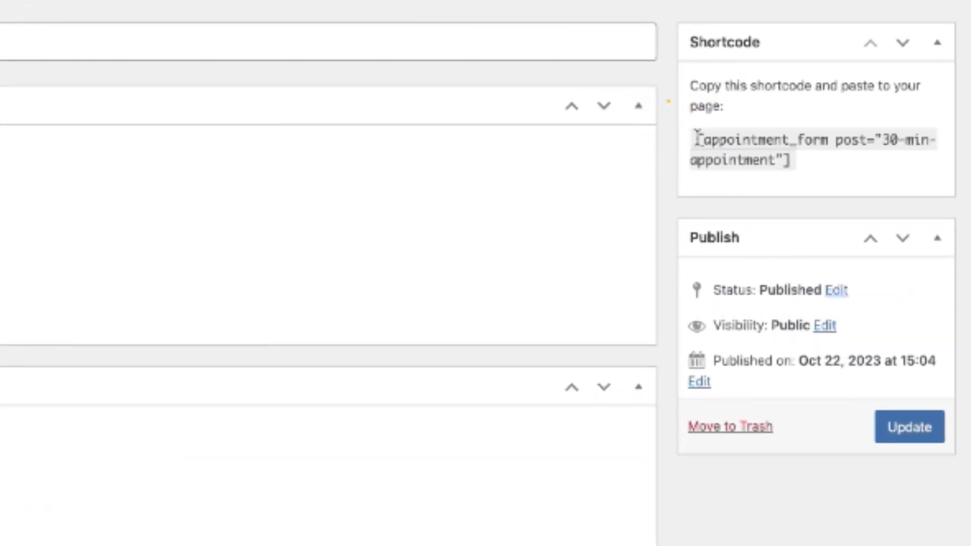
drag(844, 130, 886, 129)
drag(785, 138, 800, 167)
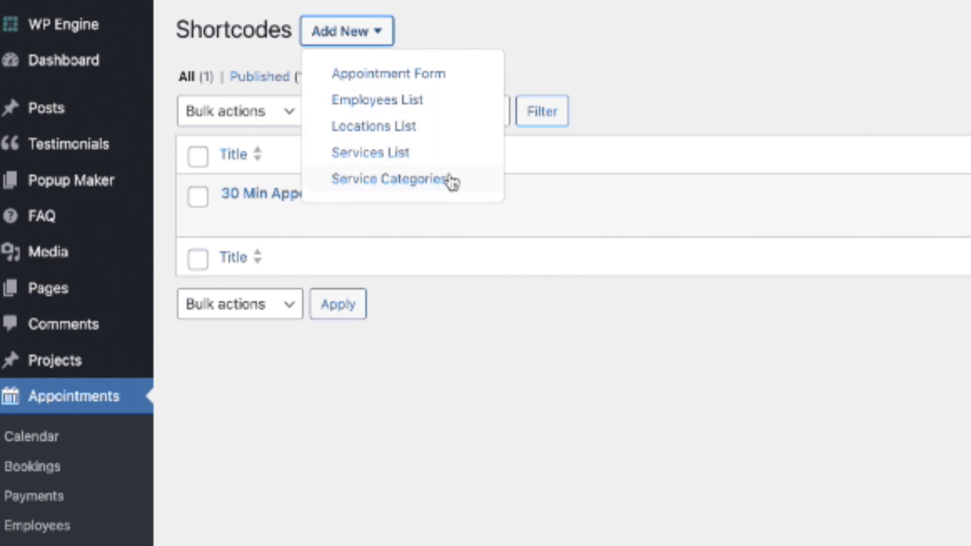
Open Go Premium and highlight the Lite vs Pro support and payment-gateway rows.
scroll(101, 373, down, 10)
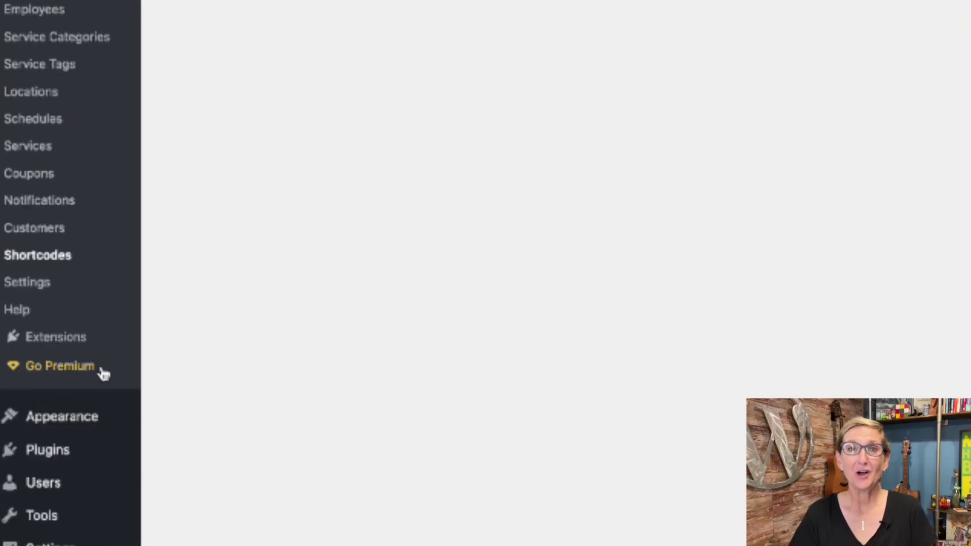
click(103, 373)
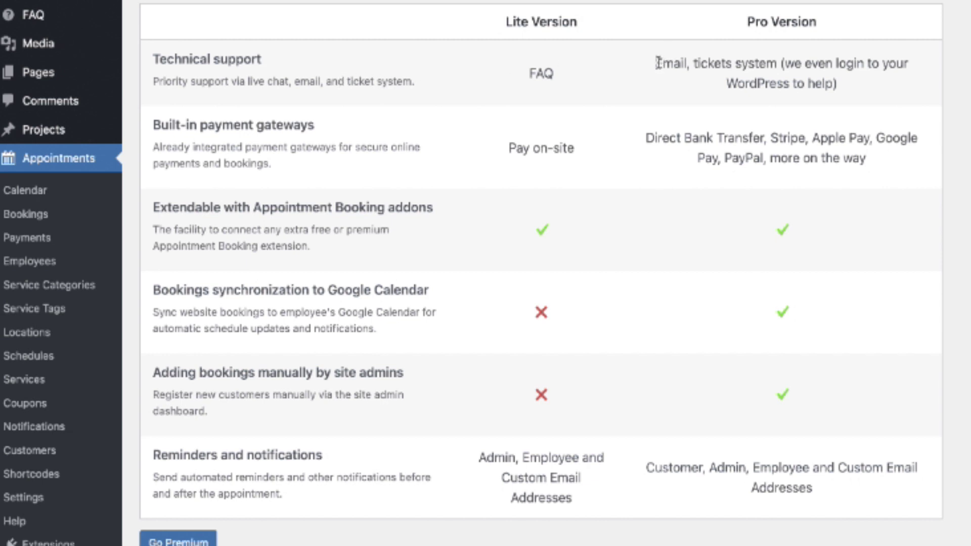
drag(657, 63, 857, 91)
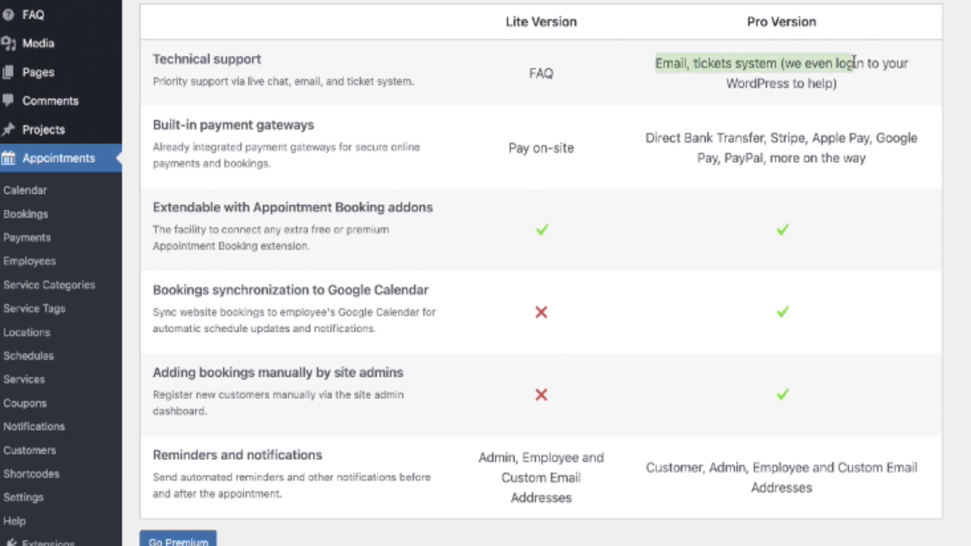
click(856, 93)
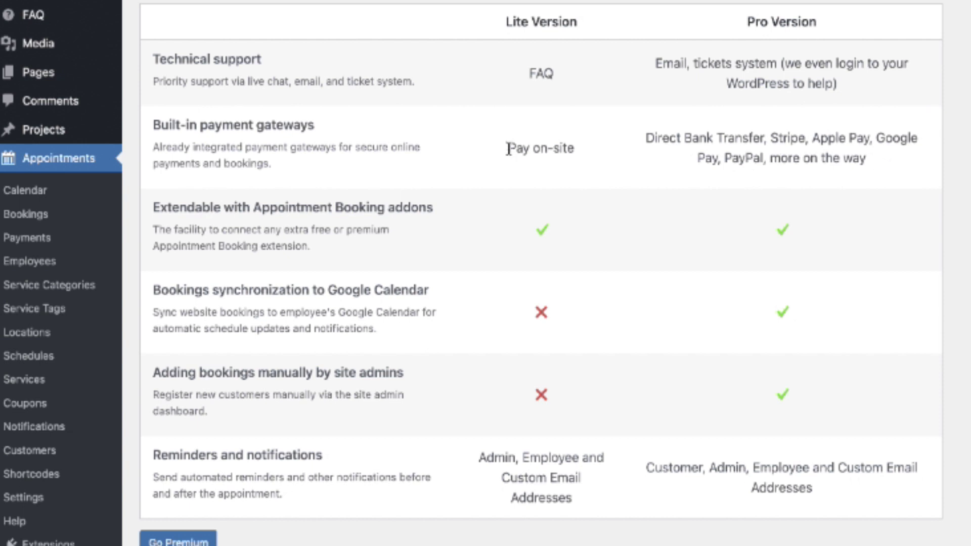
drag(509, 148, 586, 146)
click(587, 148)
drag(646, 138, 871, 157)
Open the Appointment Booking product page on motopress.com, priced from $59 per site.
click(874, 166)
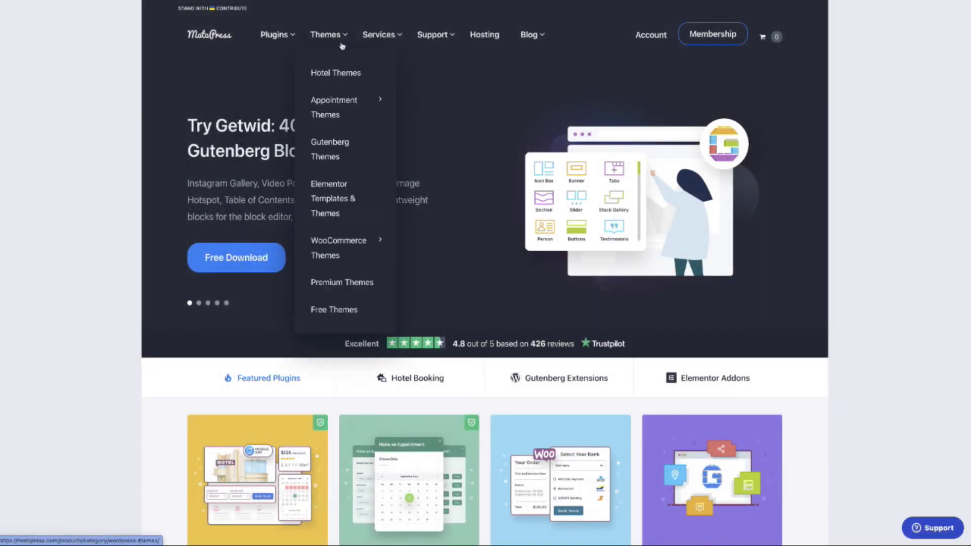
click(275, 103)
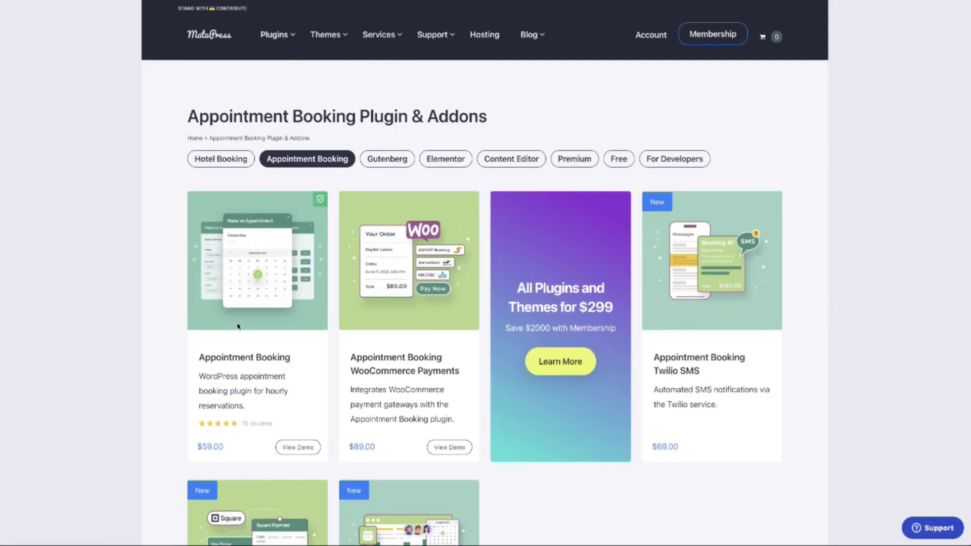
click(238, 304)
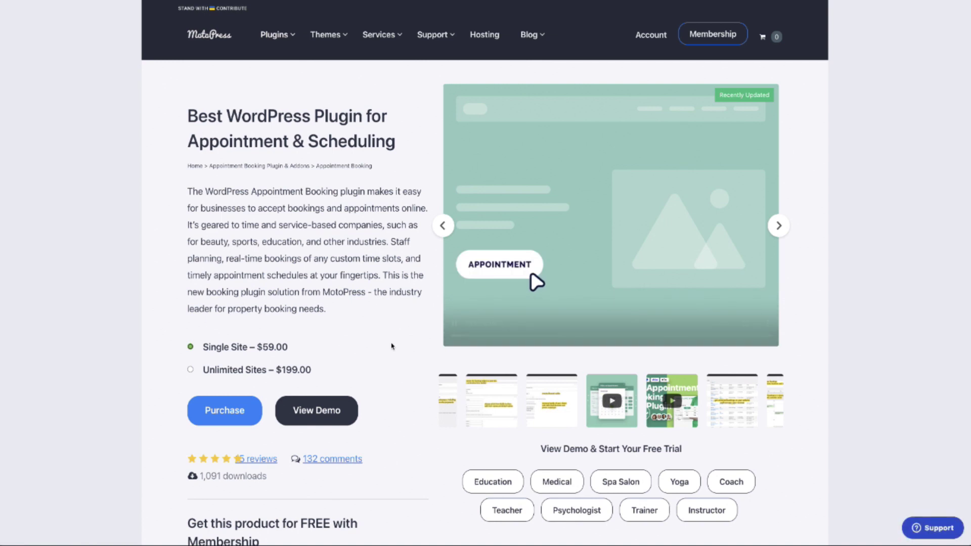